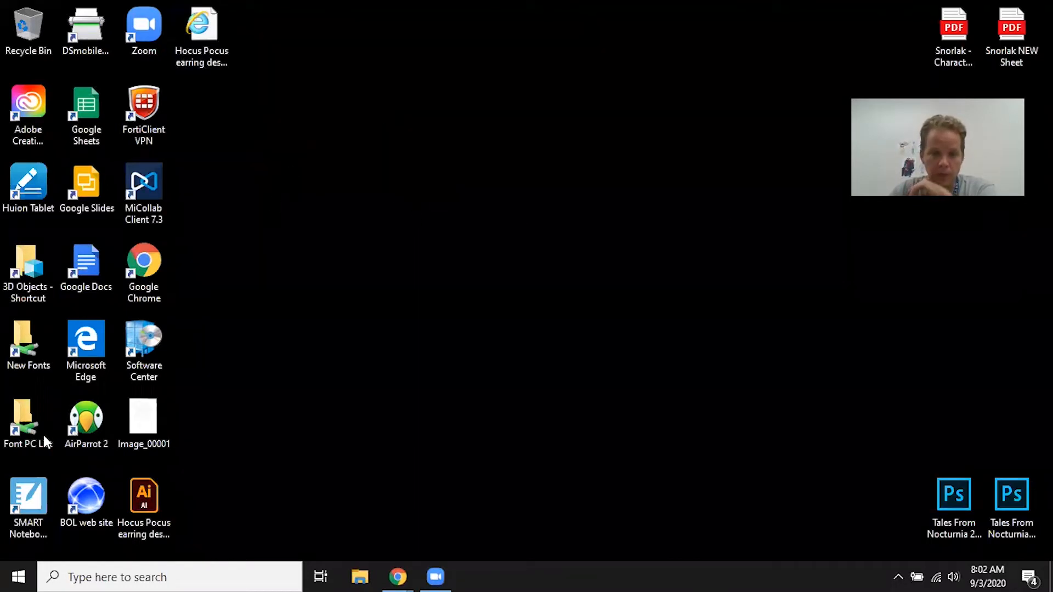
# Launch Adobe Illustrator 2020
pyautogui.click(22, 576)
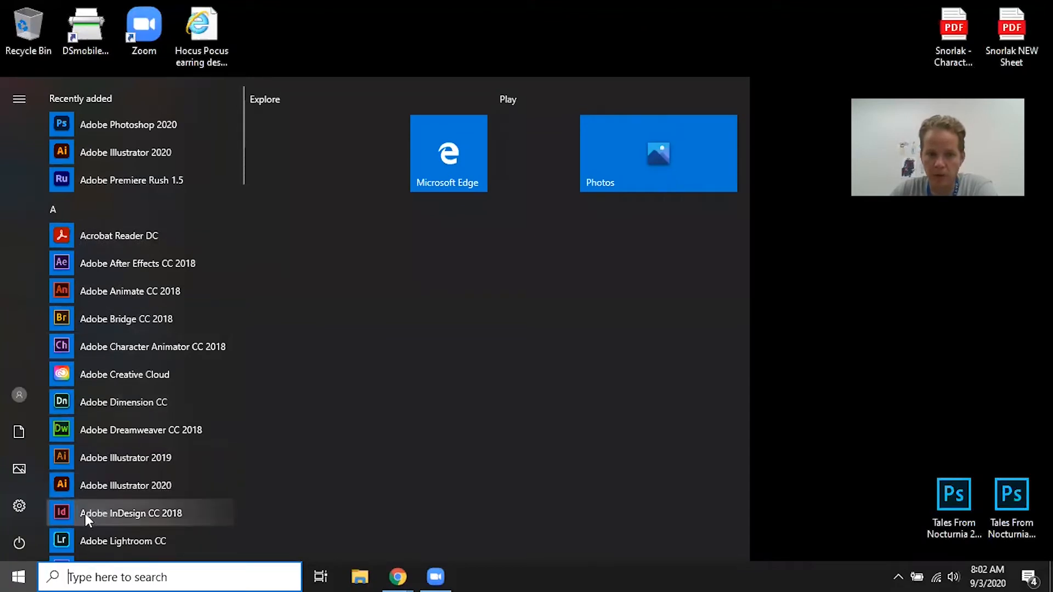
pyautogui.click(136, 490)
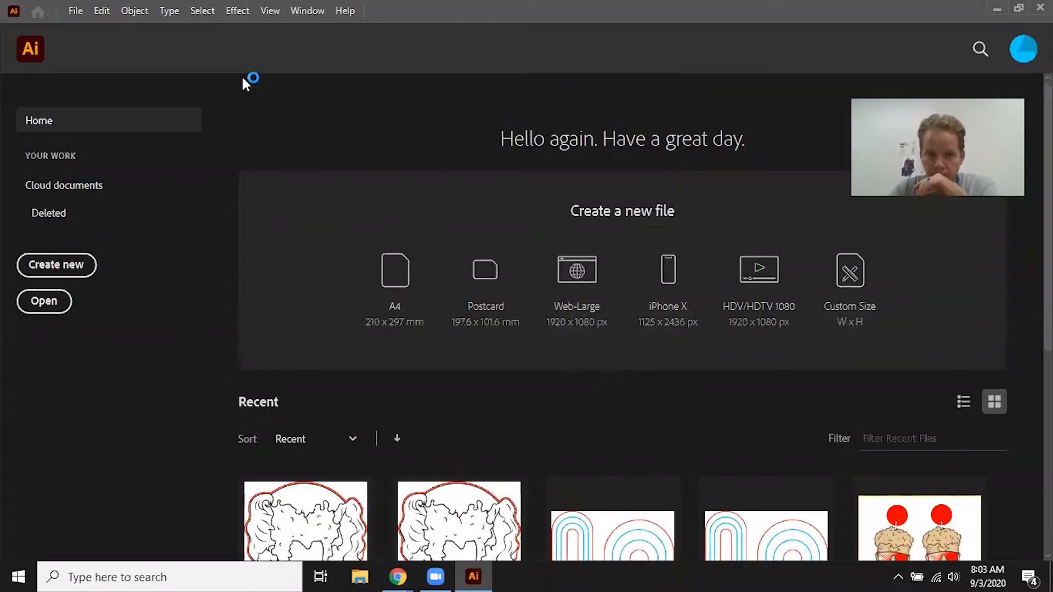
# Create a new 11 x 8.5 in landscape print document from the recent presets and collapse the open Layers panel
pyautogui.click(54, 261)
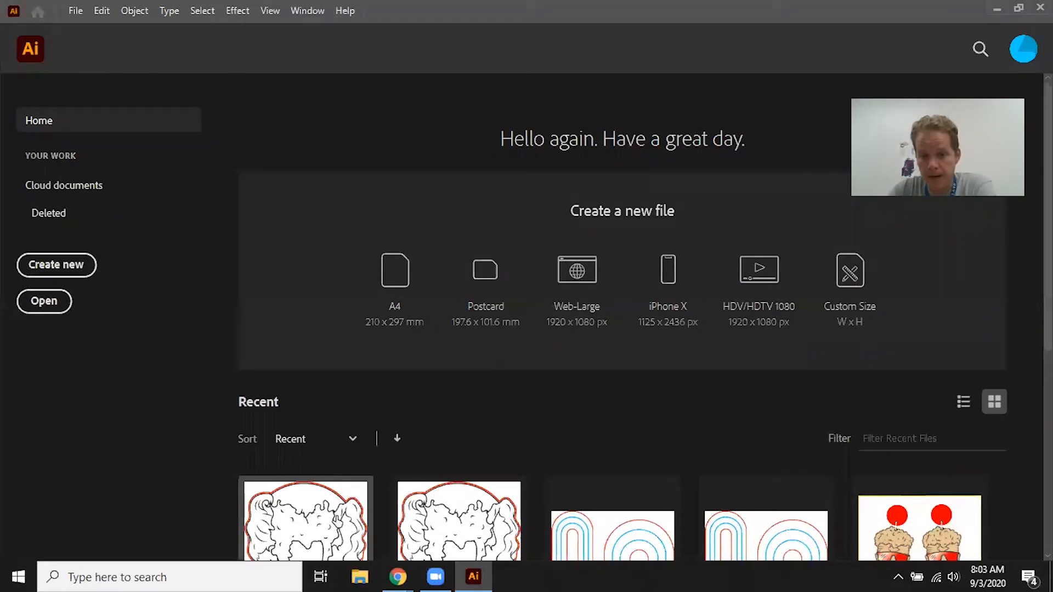
pyautogui.scroll(-5, 666, 453)
pyautogui.scroll(4, 601, 444)
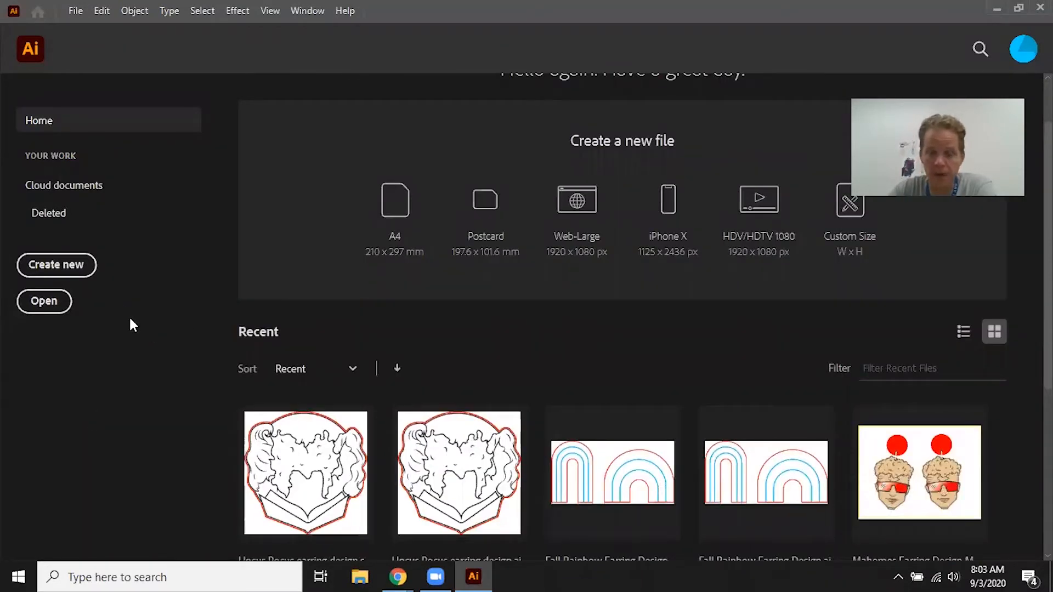
pyautogui.click(65, 267)
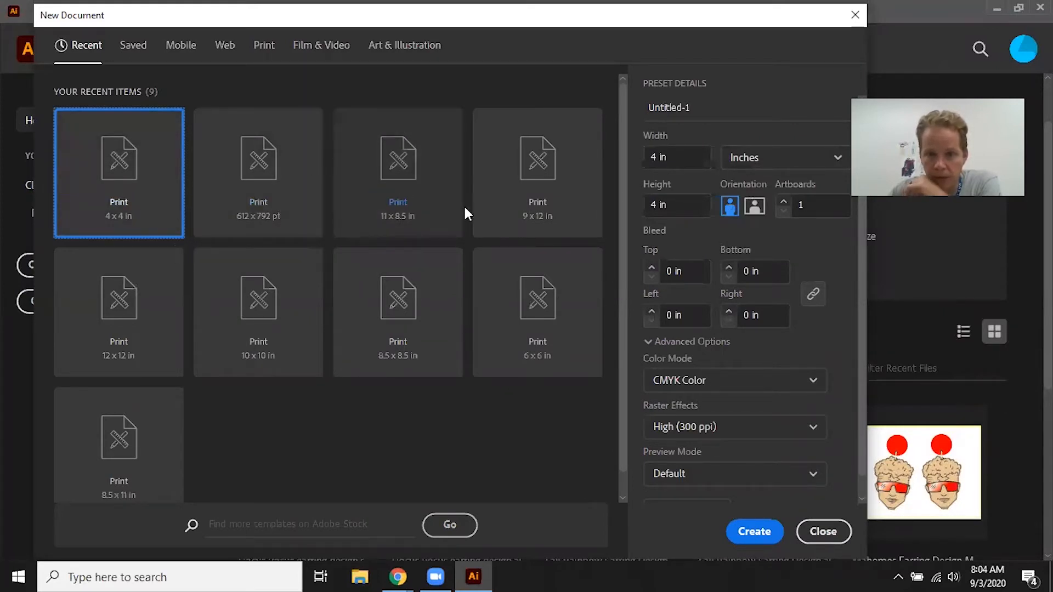
pyautogui.click(410, 173)
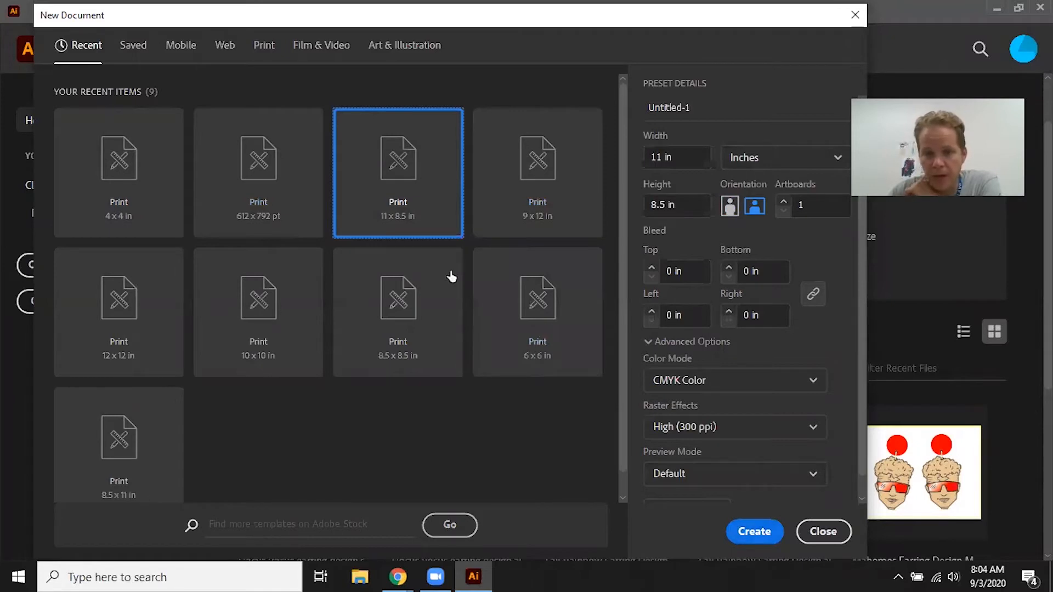
pyautogui.click(755, 531)
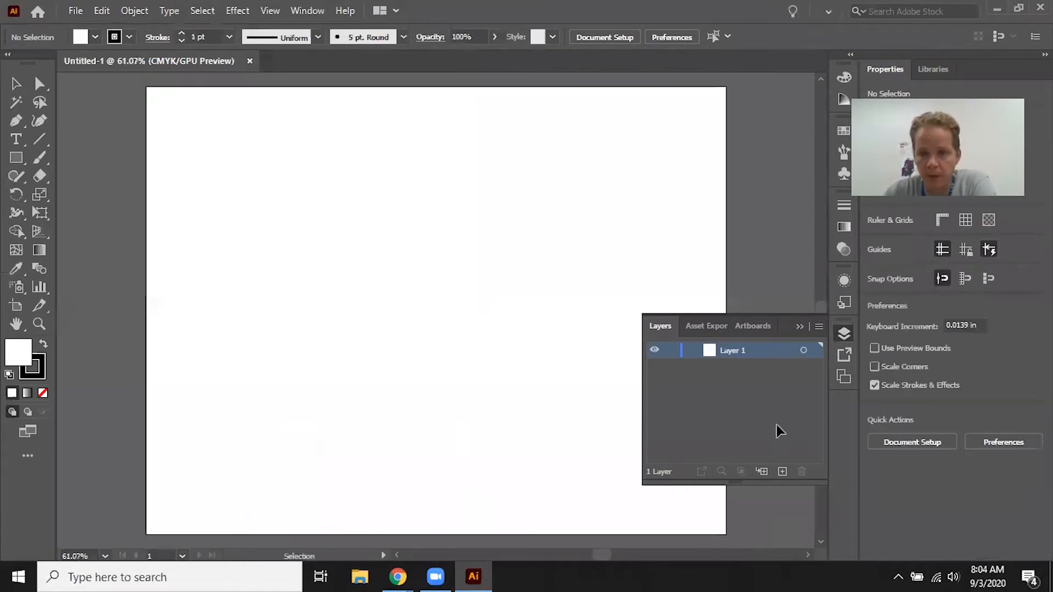
pyautogui.click(796, 328)
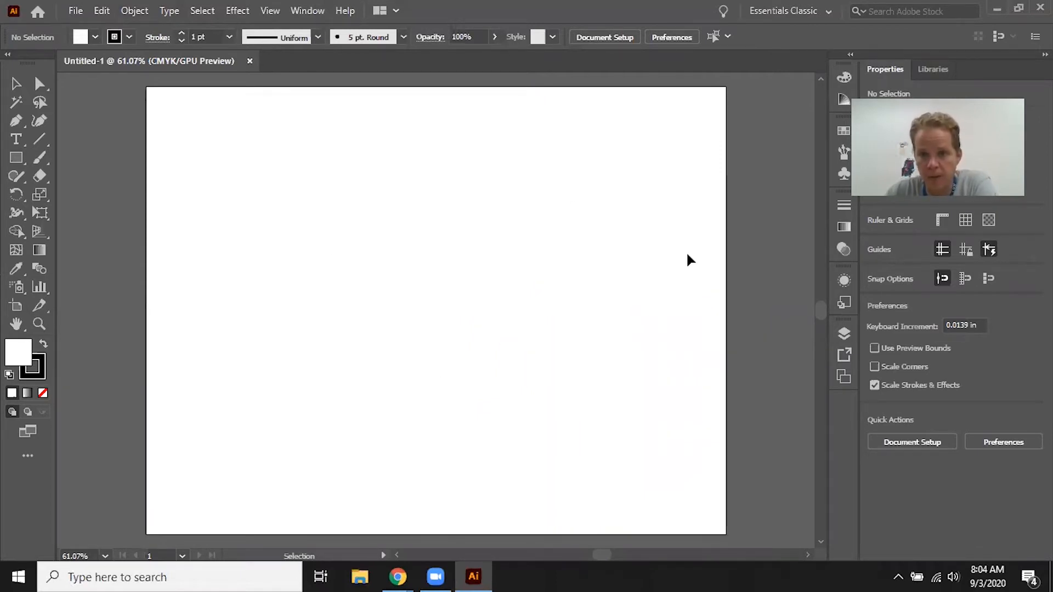
pyautogui.scroll(2, 689, 259)
pyautogui.scroll(1, 670, 90)
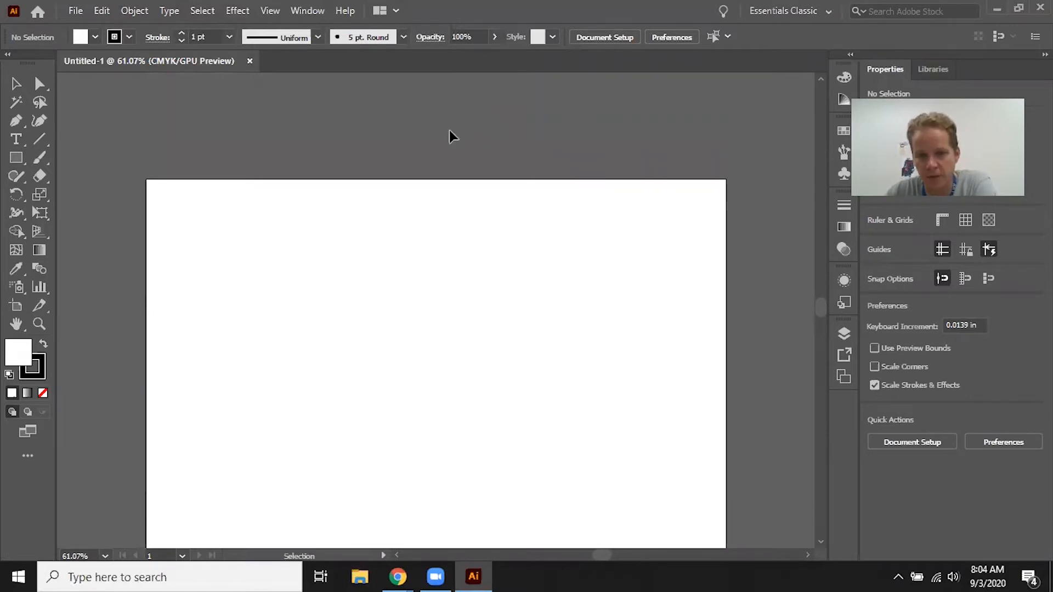
pyautogui.scroll(-1, 556, 149)
pyautogui.scroll(-2, 548, 143)
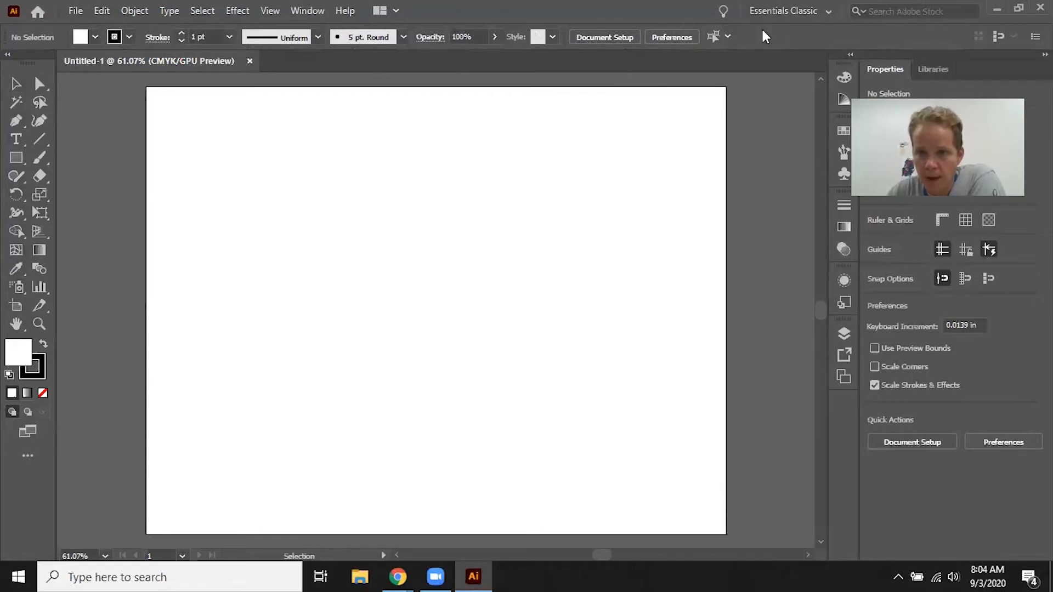
# Select the Essentials Classic workspace
pyautogui.click(838, 9)
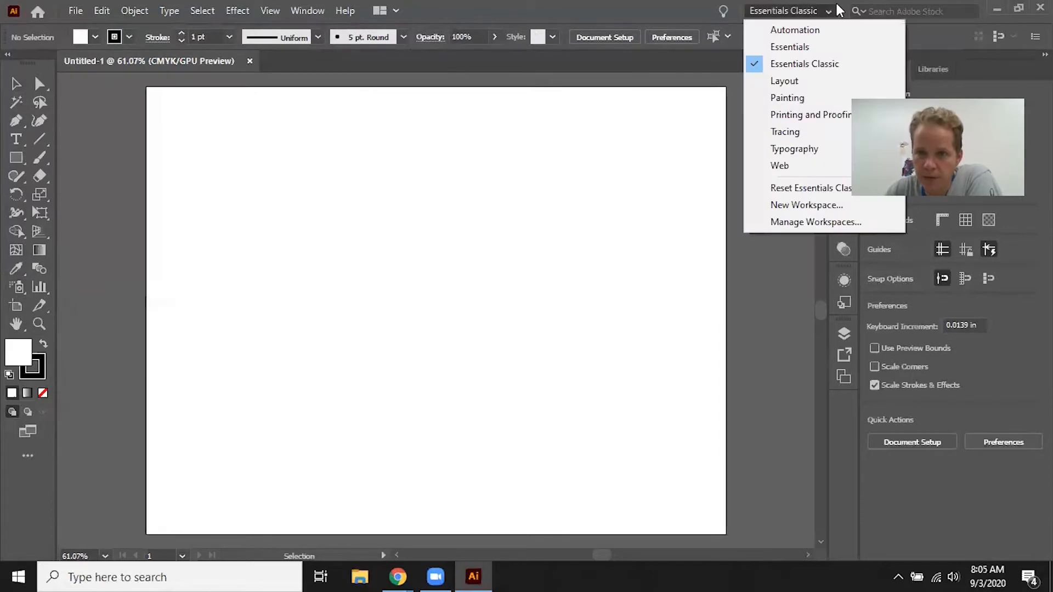
pyautogui.click(836, 10)
pyautogui.click(835, 10)
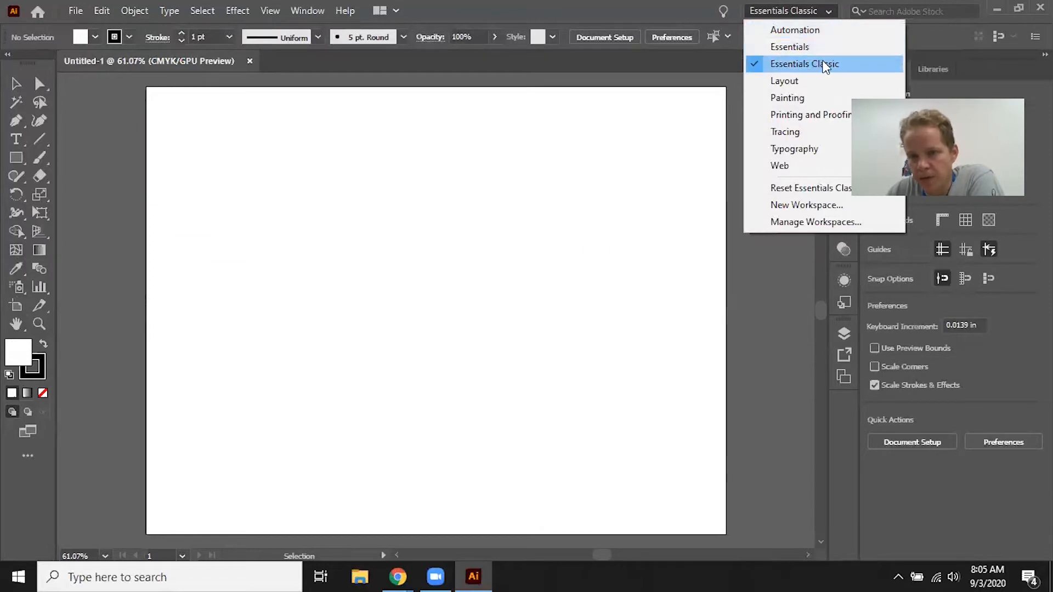
pyautogui.click(790, 65)
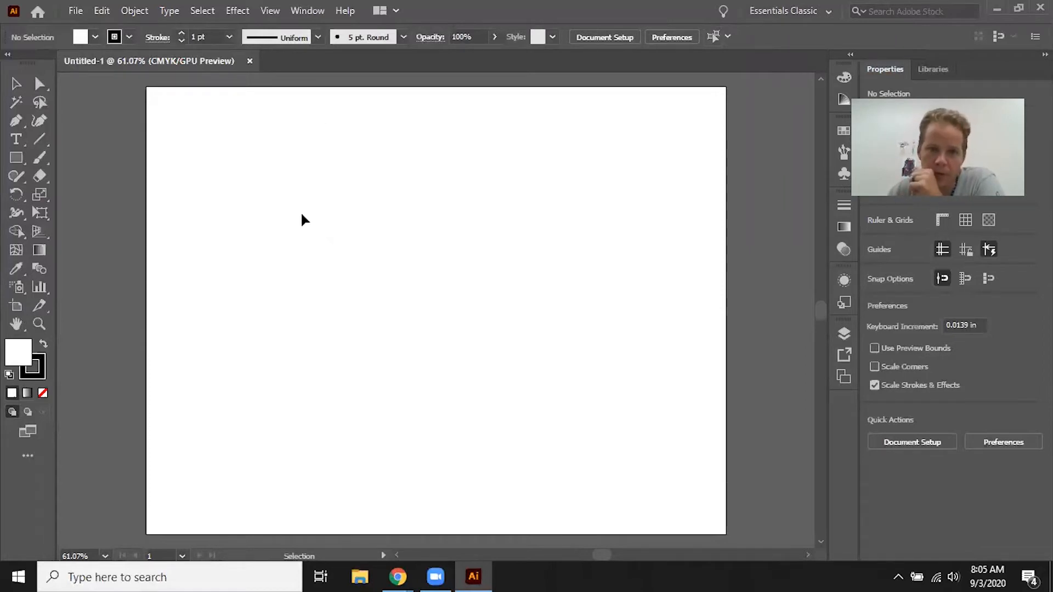
pyautogui.click(790, 11)
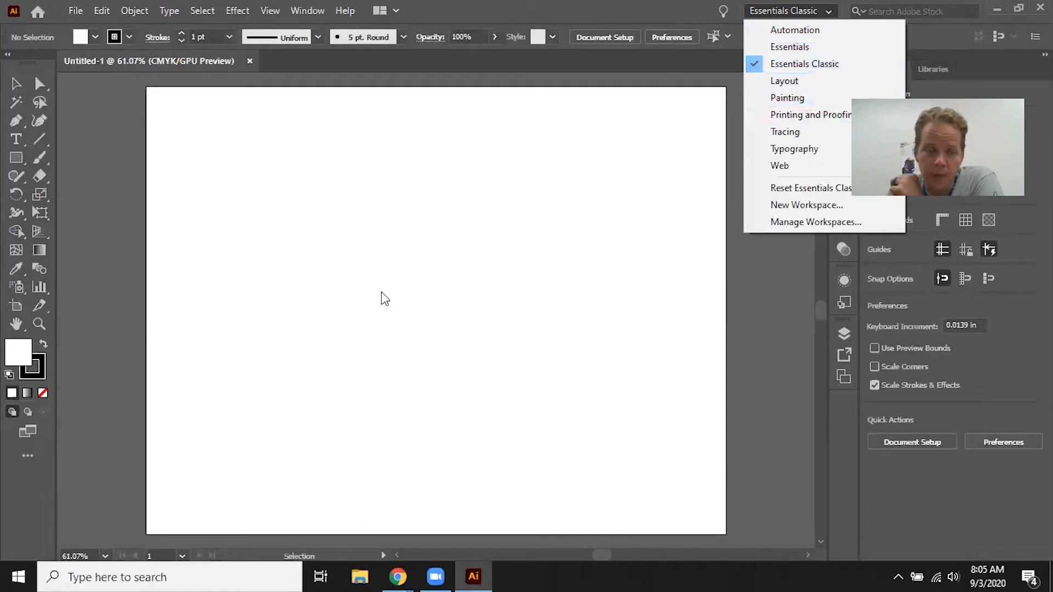
pyautogui.click(813, 64)
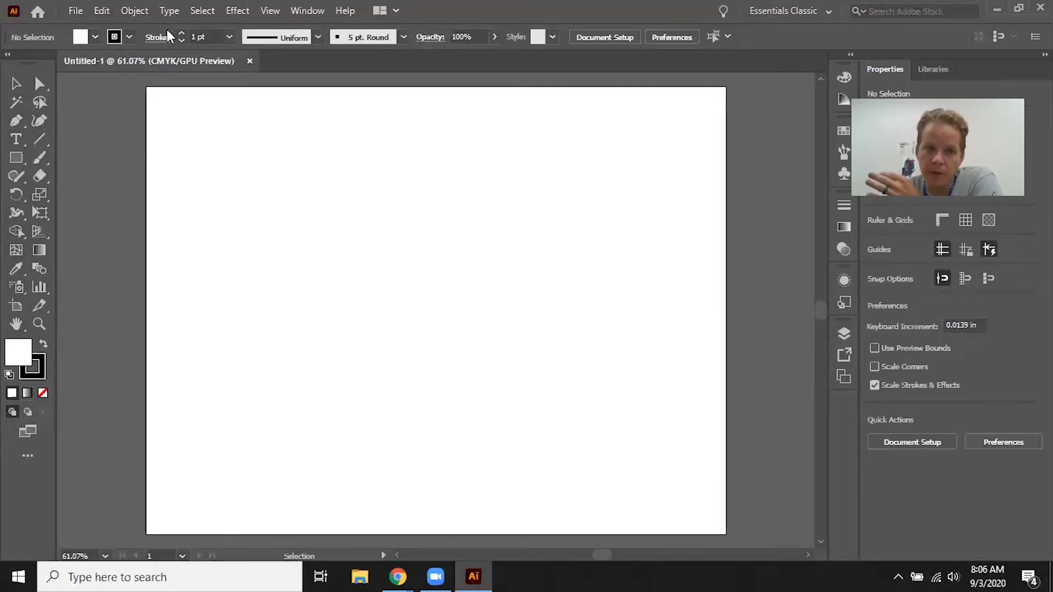
# Draw a wide rectangle in the upper part of the artboard and fill it with CMYK Yellow
pyautogui.click(16, 158)
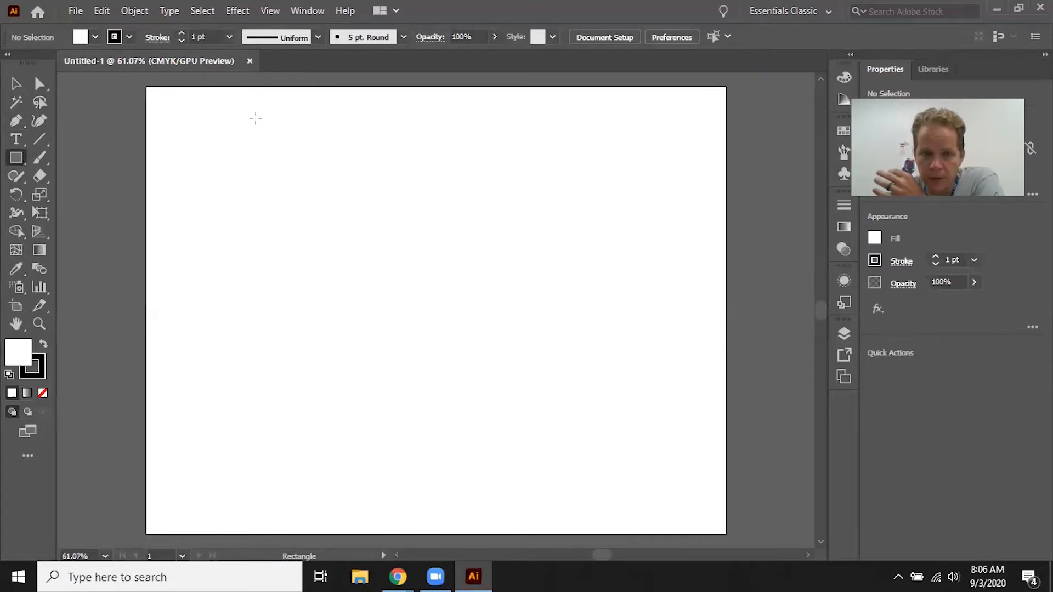
pyautogui.moveTo(254, 120); pyautogui.dragTo(506, 295)
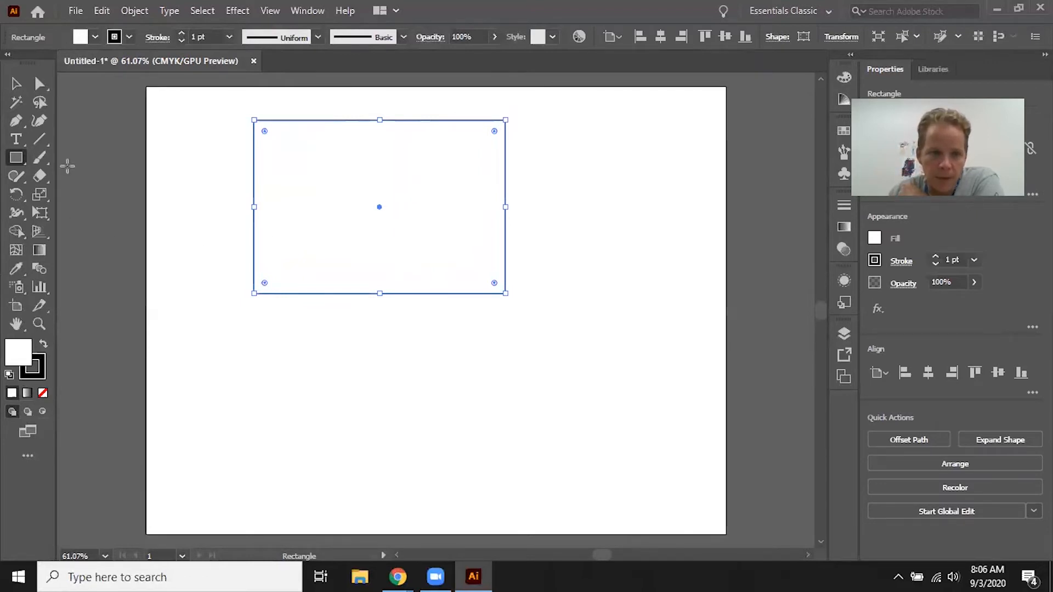
pyautogui.click(97, 37)
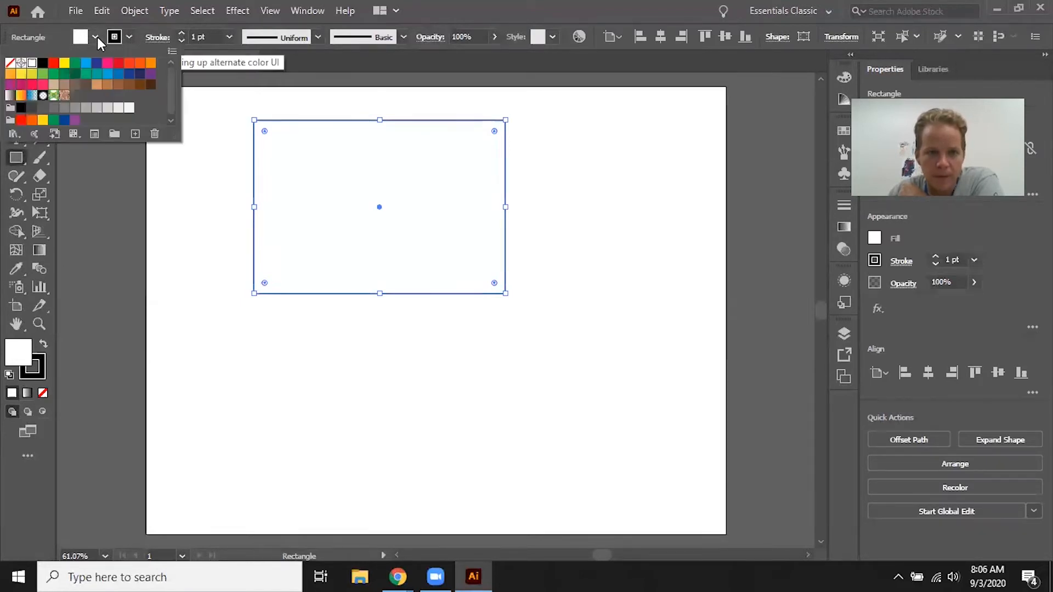
pyautogui.click(97, 37)
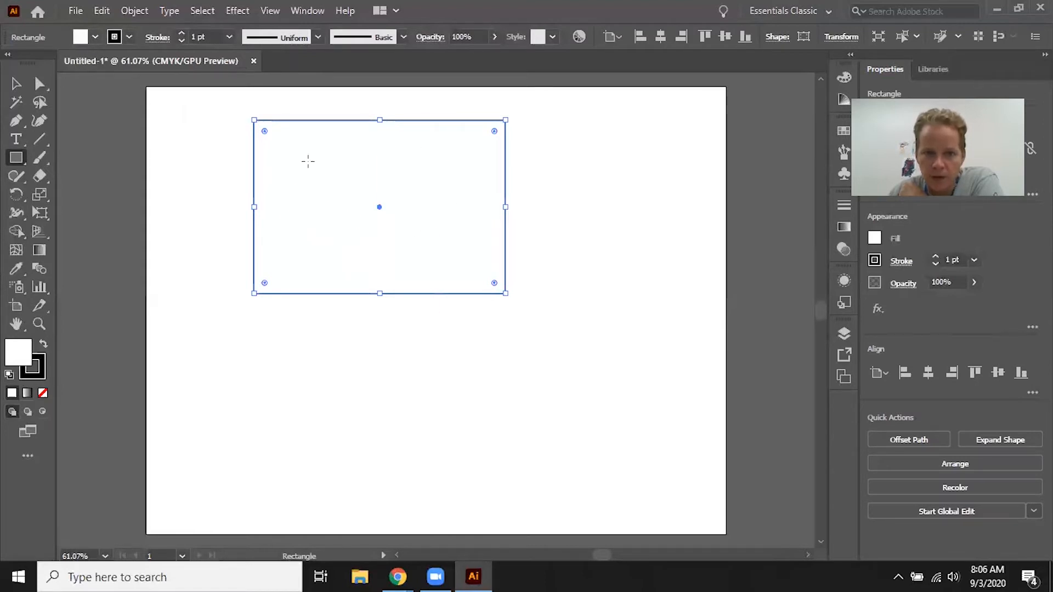
pyautogui.click(95, 36)
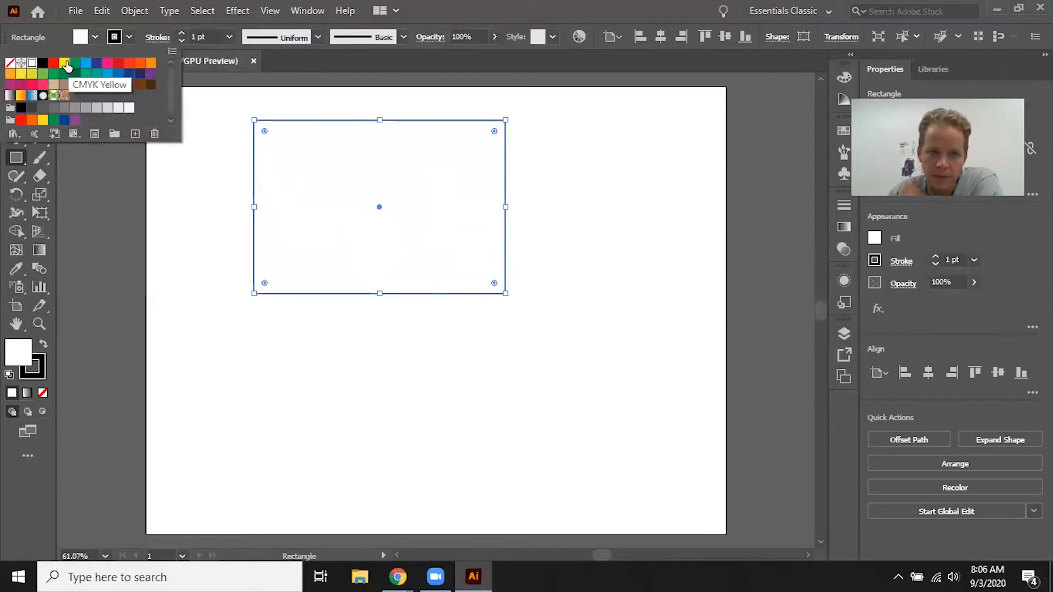
pyautogui.click(64, 63)
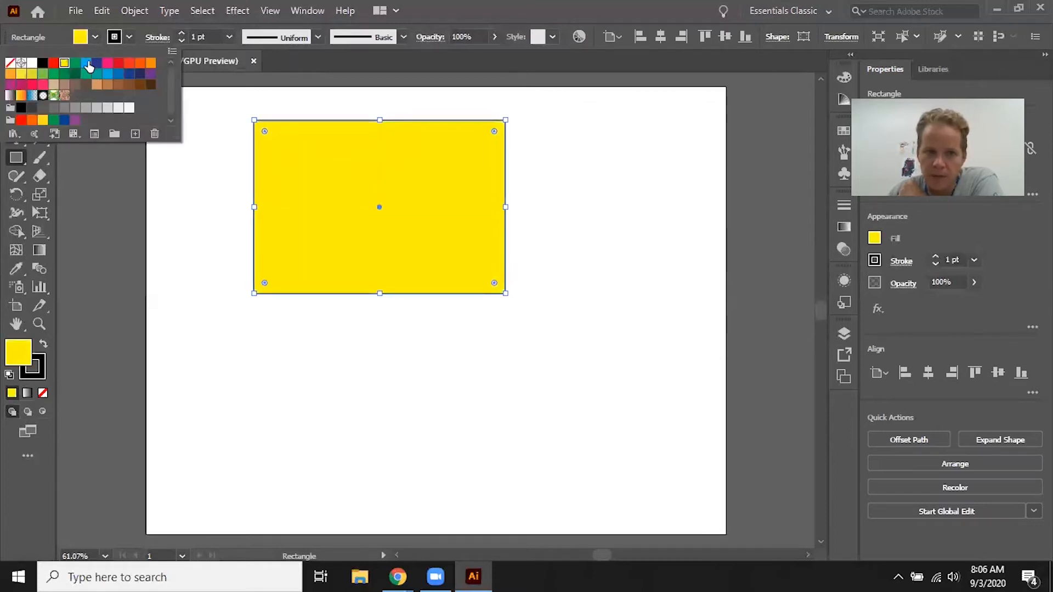
# Try blue, pink, teal, brown and orange-red fills on the rectangle, ending with yellow again
pyautogui.click(87, 64)
pyautogui.click(108, 63)
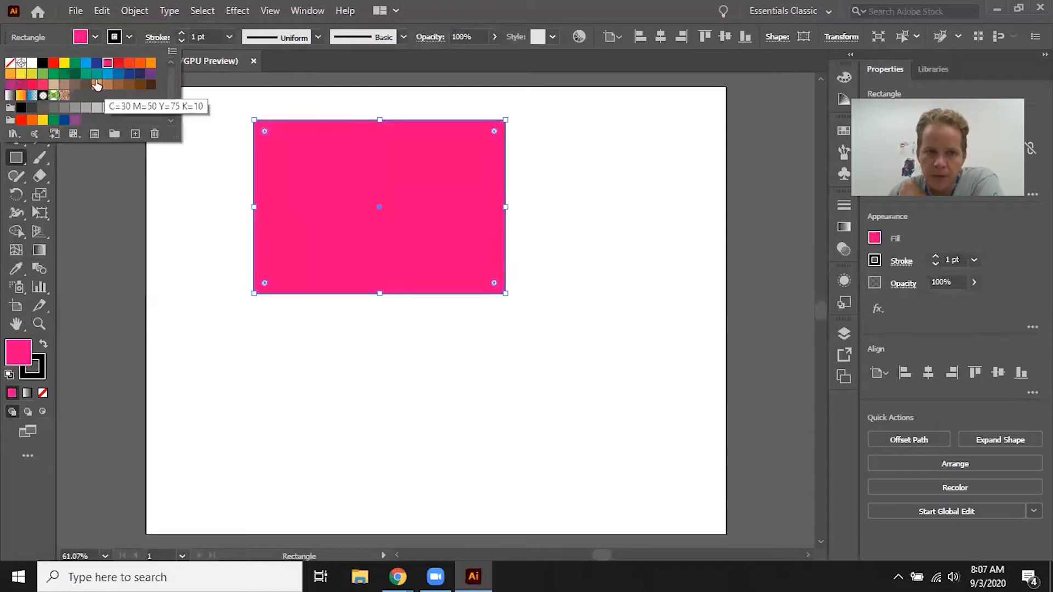
pyautogui.click(53, 74)
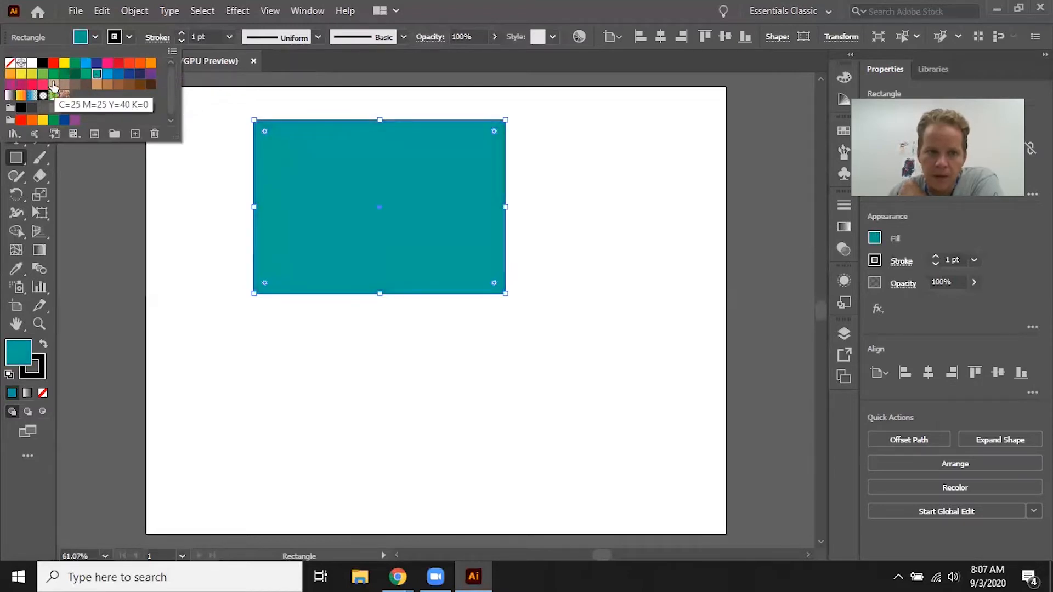
pyautogui.click(119, 85)
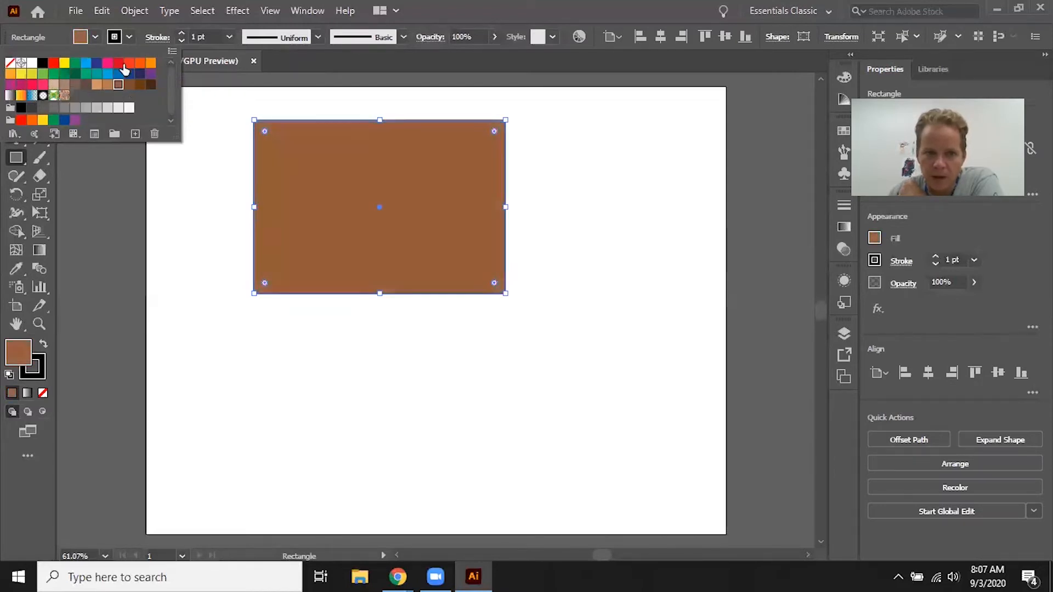
pyautogui.click(129, 63)
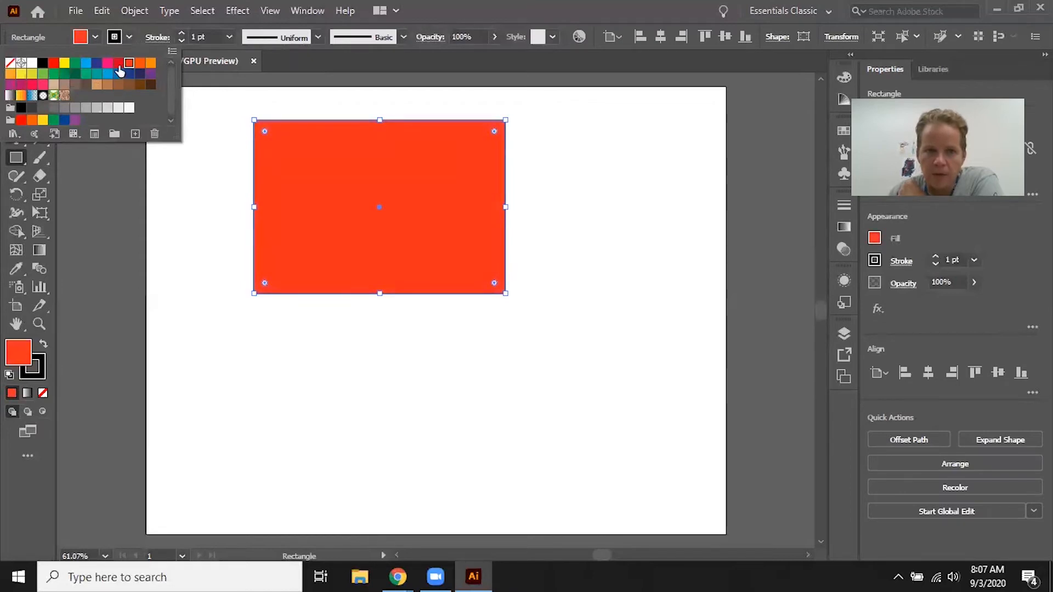
pyautogui.click(64, 63)
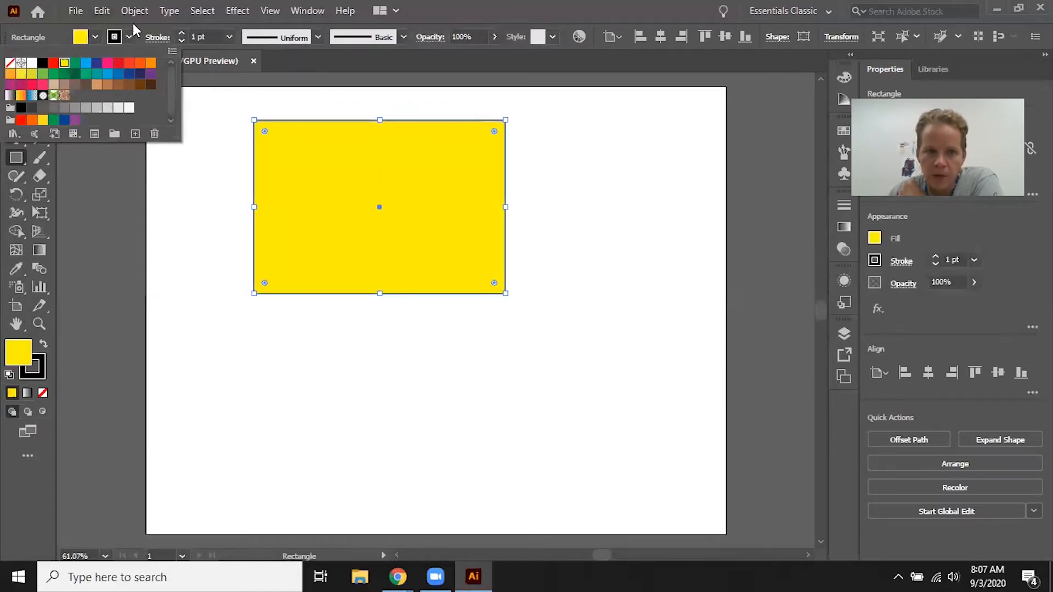
# Color the yellow rectangle's stroke bright pink
pyautogui.click(128, 33)
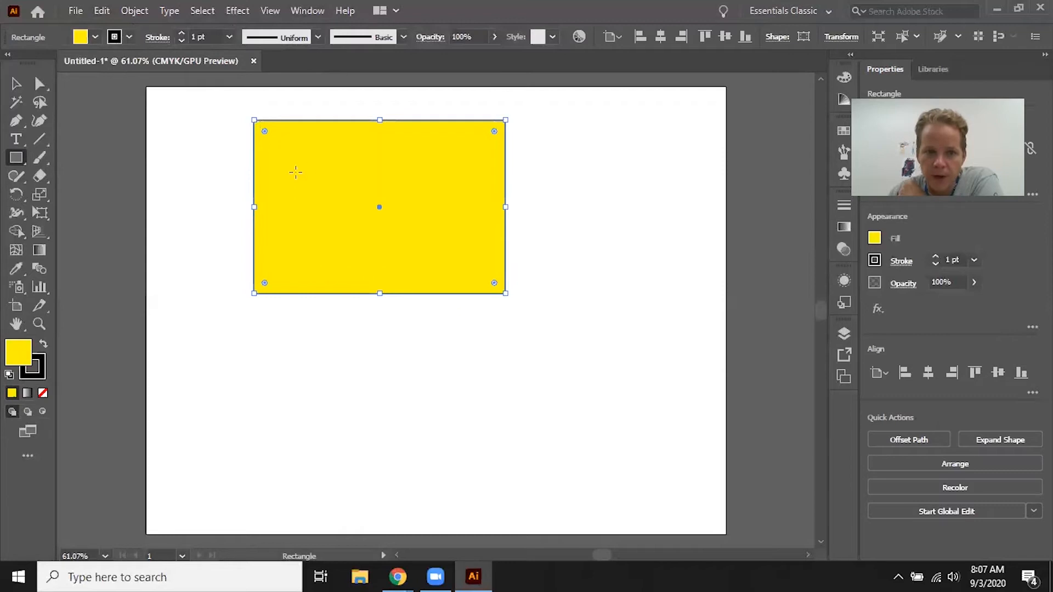
pyautogui.click(130, 37)
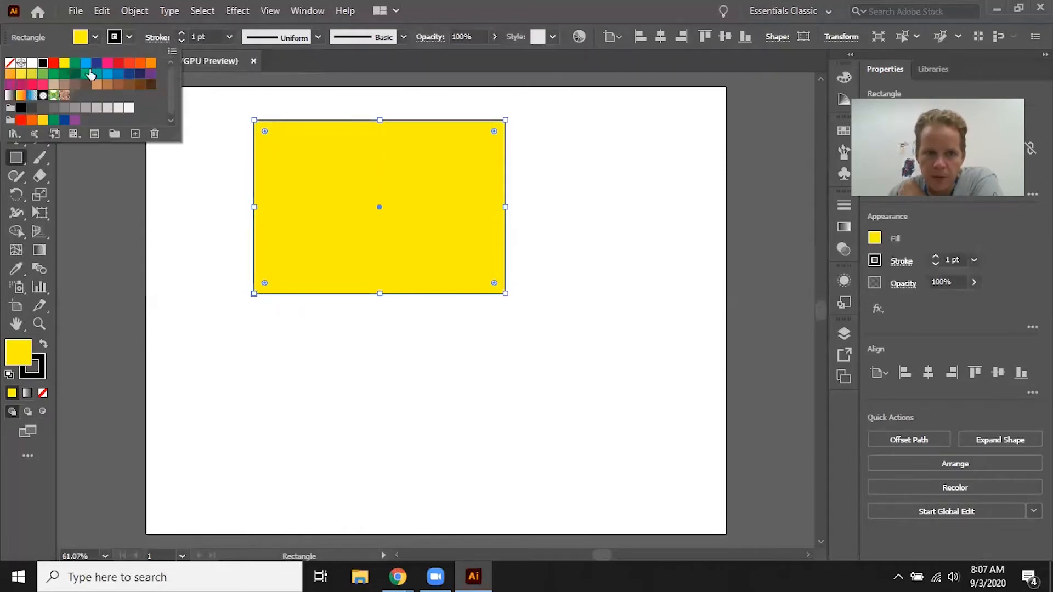
pyautogui.click(106, 66)
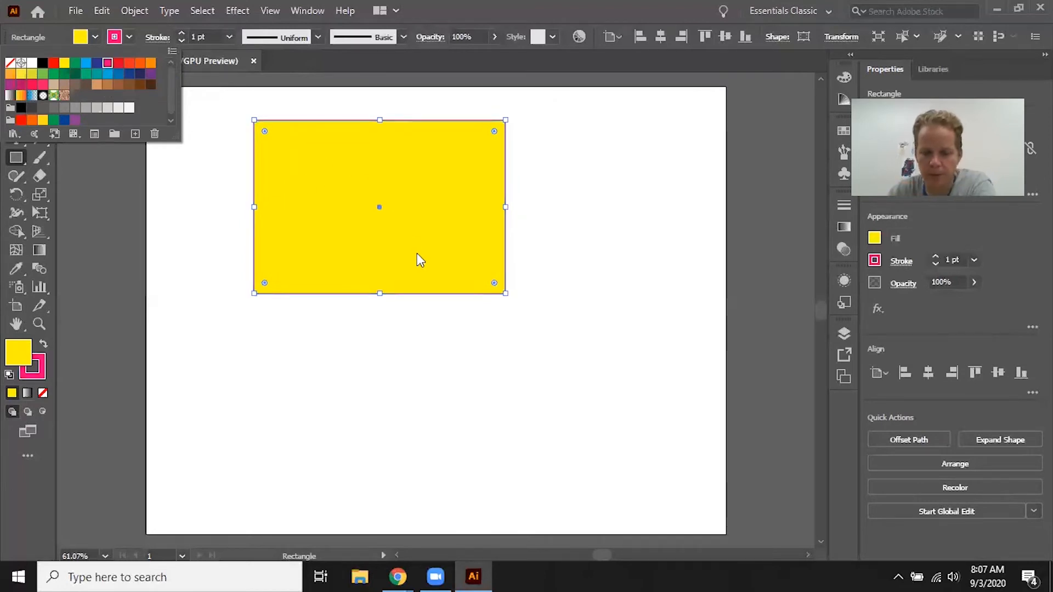
# Thicken the rectangle's pink stroke to a weight of 4 pt
pyautogui.hotkey('ctrl', '=')
pyautogui.hotkey('ctrl', '=')
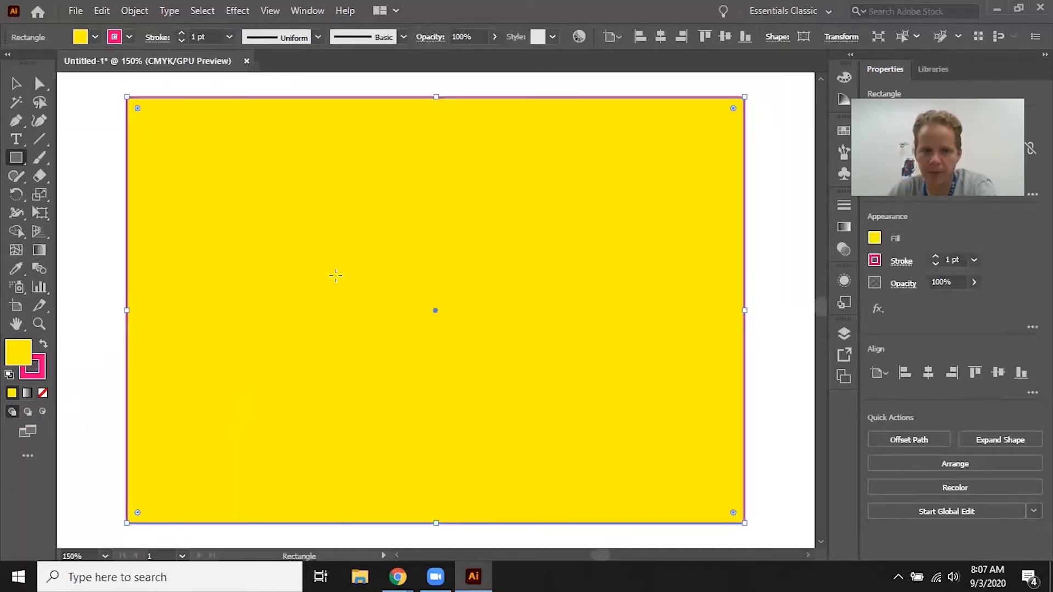
pyautogui.hotkey('ctrl', '=')
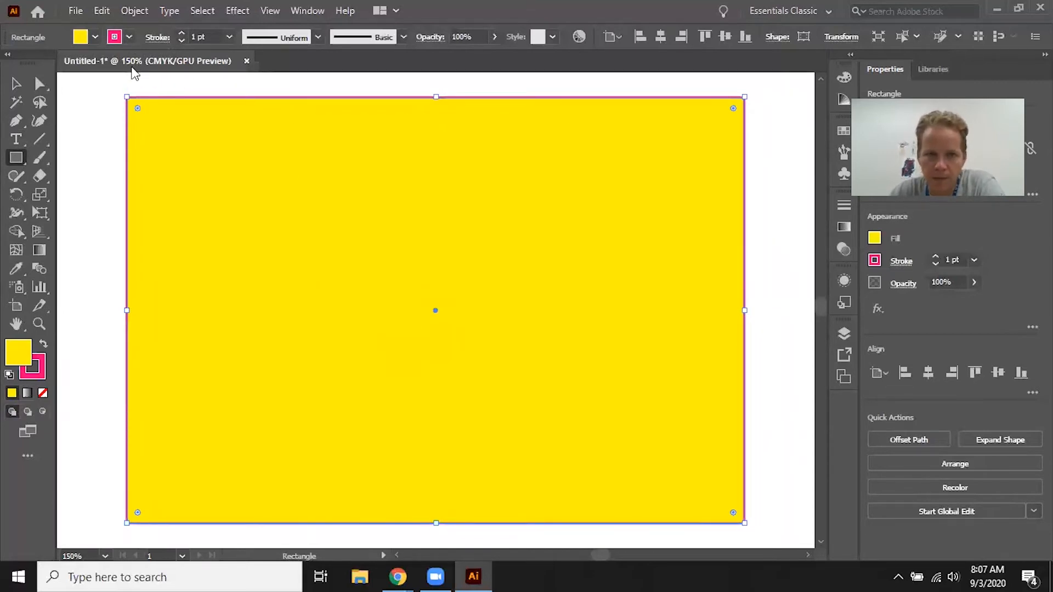
pyautogui.click(183, 34)
pyautogui.click(183, 34)
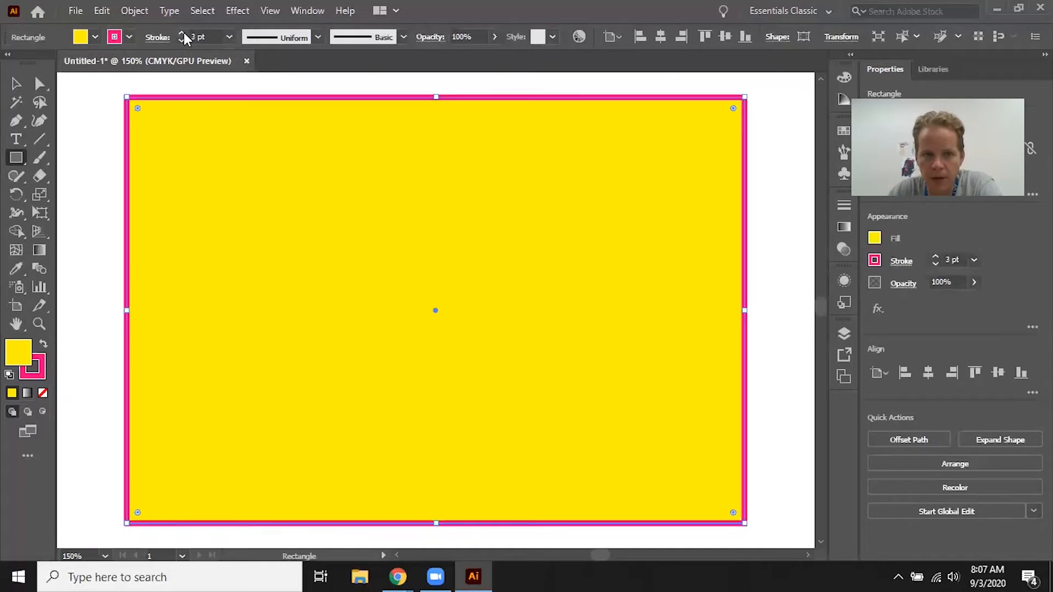
pyautogui.click(182, 34)
pyautogui.click(183, 33)
pyautogui.click(183, 34)
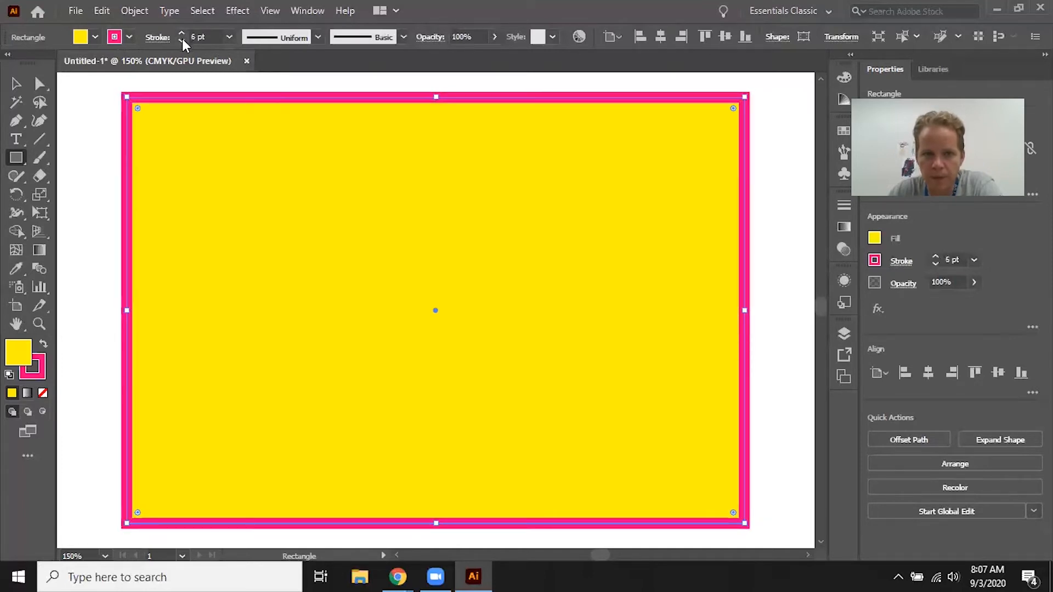
pyautogui.click(182, 41)
pyautogui.click(182, 41)
pyautogui.click(180, 33)
pyautogui.click(180, 33)
pyautogui.click(182, 41)
pyautogui.click(182, 41)
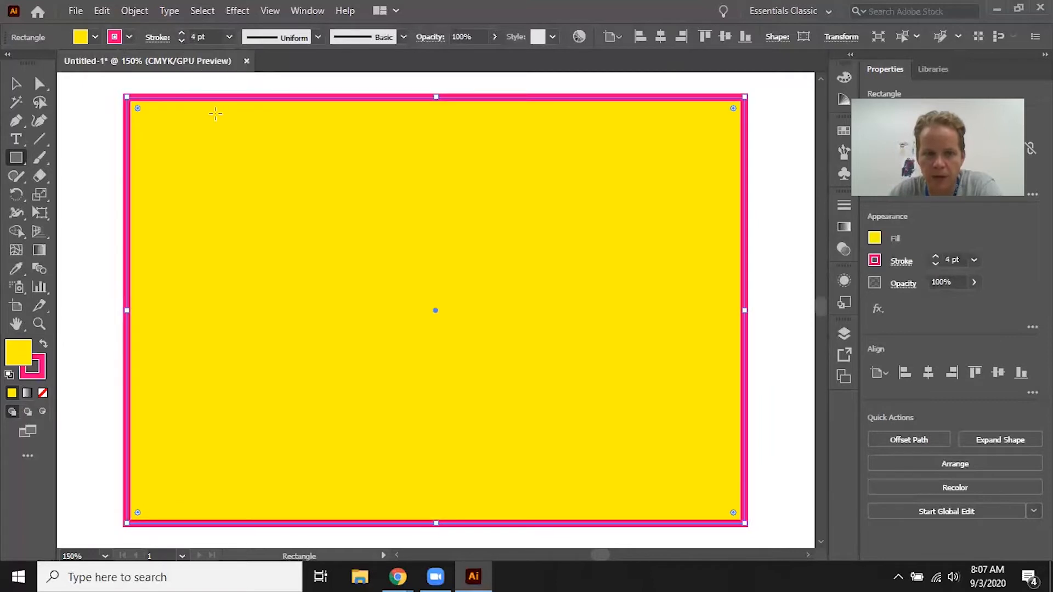
# Recolor the rectangle with a teal green stroke and a medium blue fill
pyautogui.click(129, 38)
pyautogui.click(85, 74)
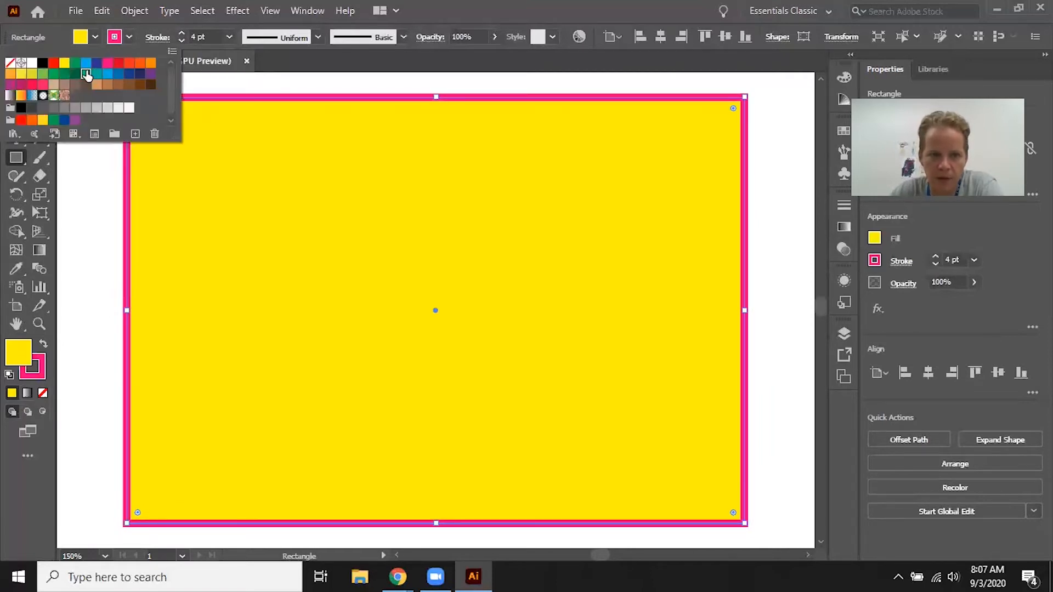
pyautogui.click(95, 36)
pyautogui.click(95, 37)
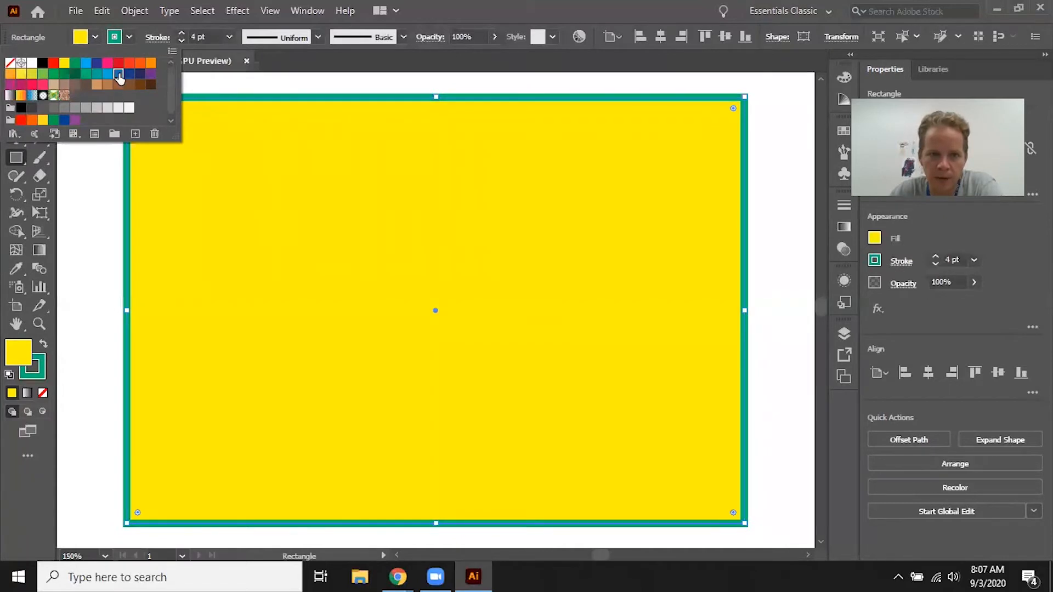
pyautogui.click(119, 74)
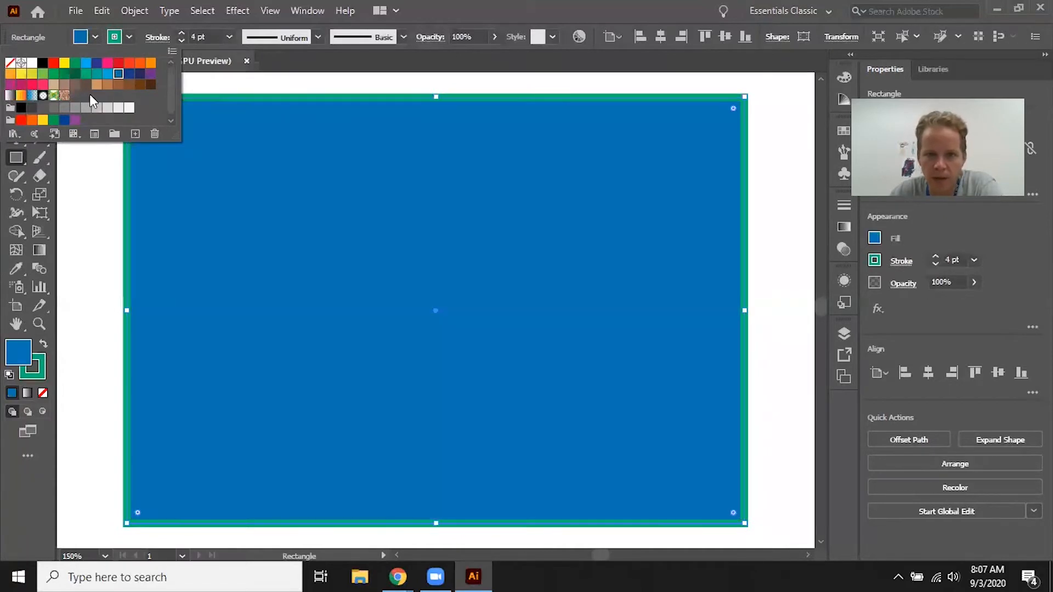
pyautogui.click(761, 28)
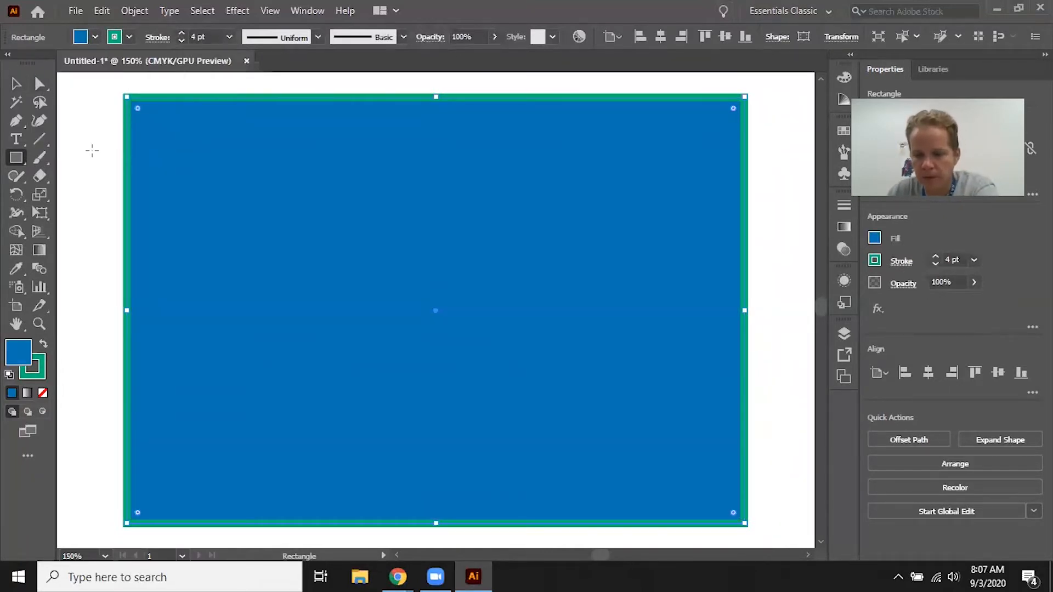
# Draw five more overlapping rectangles with the Rectangle tool, stepping down across the artboard and curving back toward its lower middle
pyautogui.hotkey('ctrl', '-')
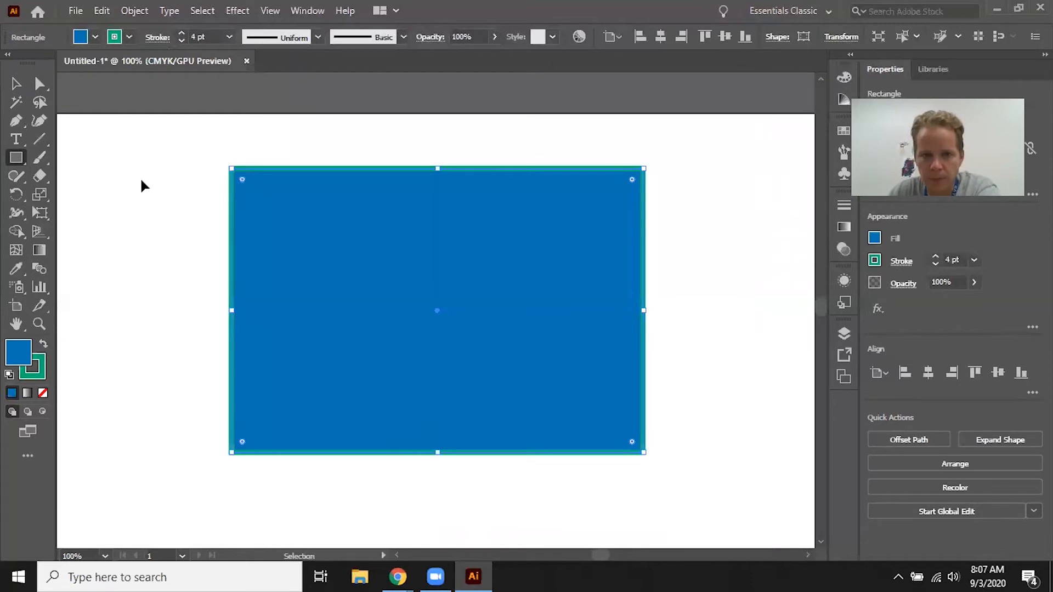
pyautogui.click(18, 83)
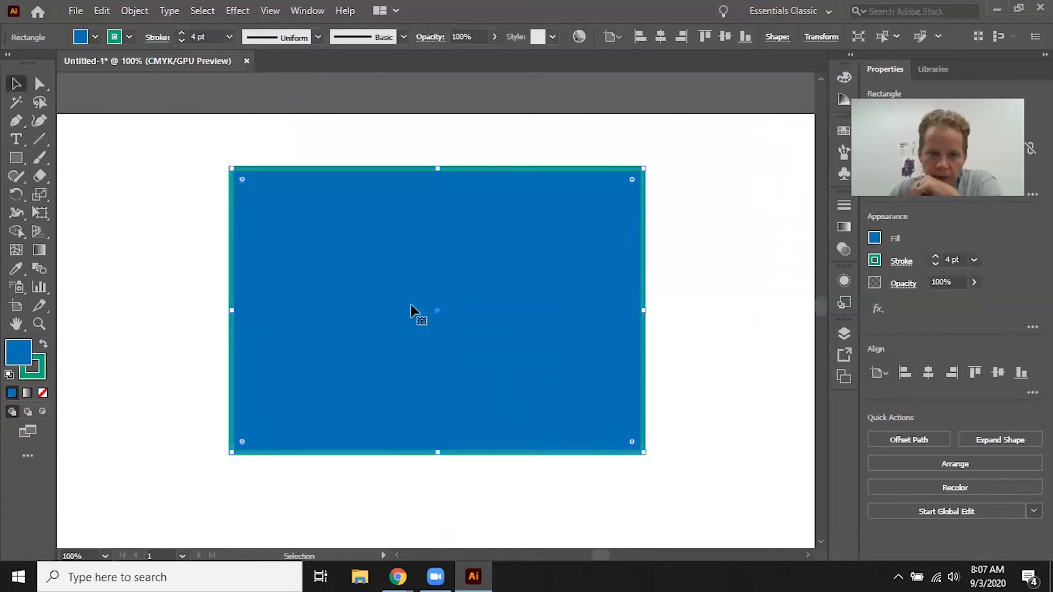
pyautogui.click(18, 157)
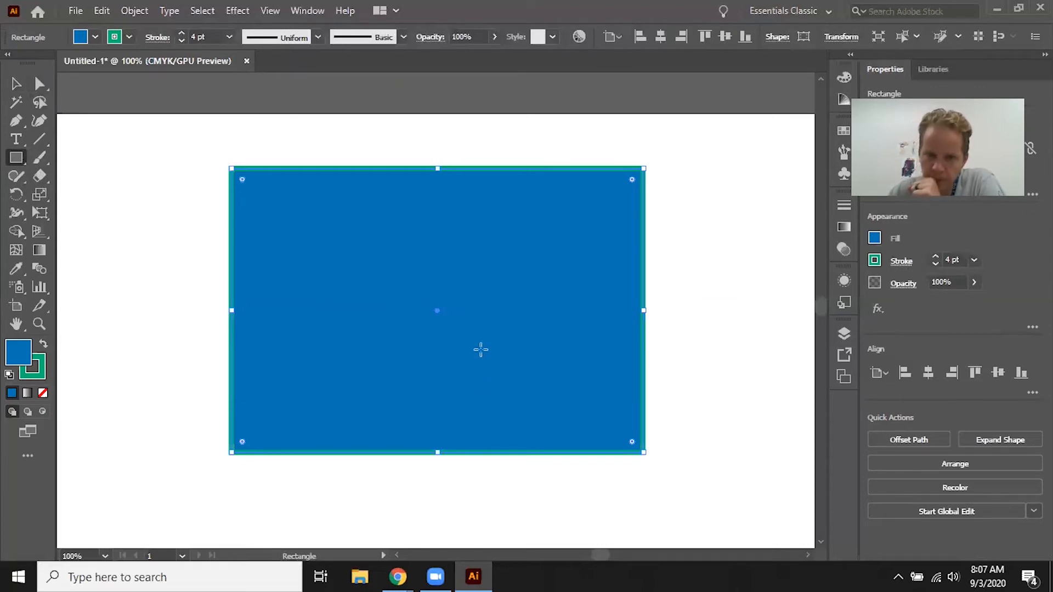
pyautogui.press('ctrl')
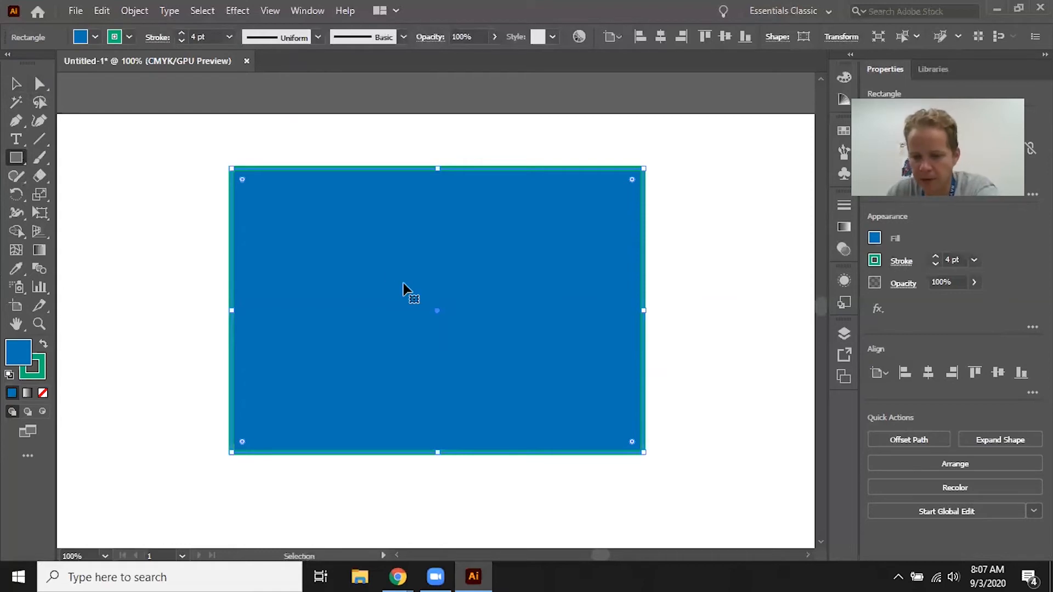
pyautogui.scroll(-2, 403, 291)
pyautogui.moveTo(347, 182); pyautogui.dragTo(562, 344)
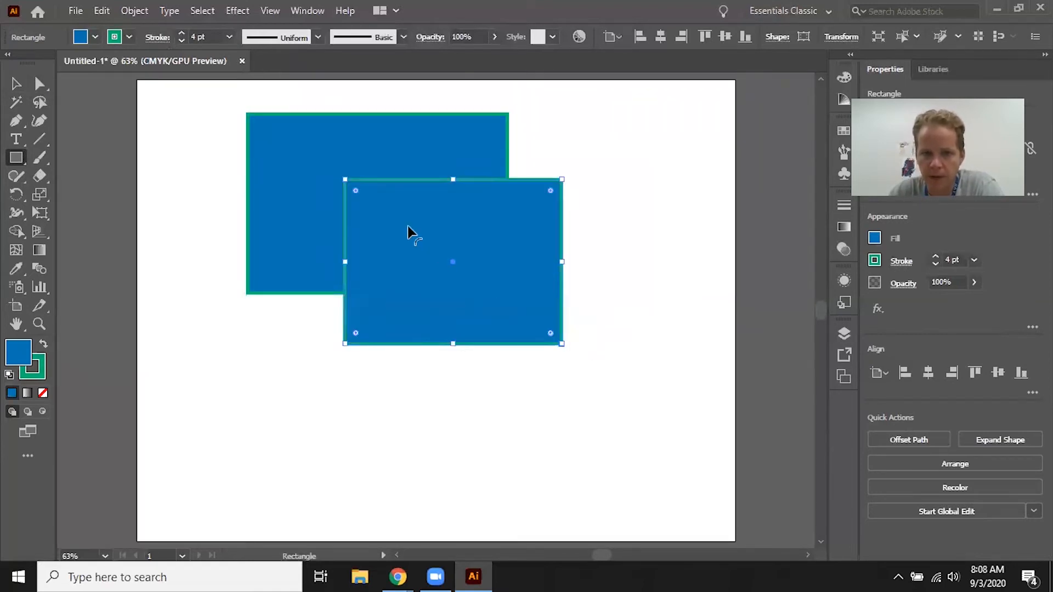
pyautogui.moveTo(407, 226); pyautogui.dragTo(651, 416)
pyautogui.moveTo(486, 301); pyautogui.dragTo(690, 454)
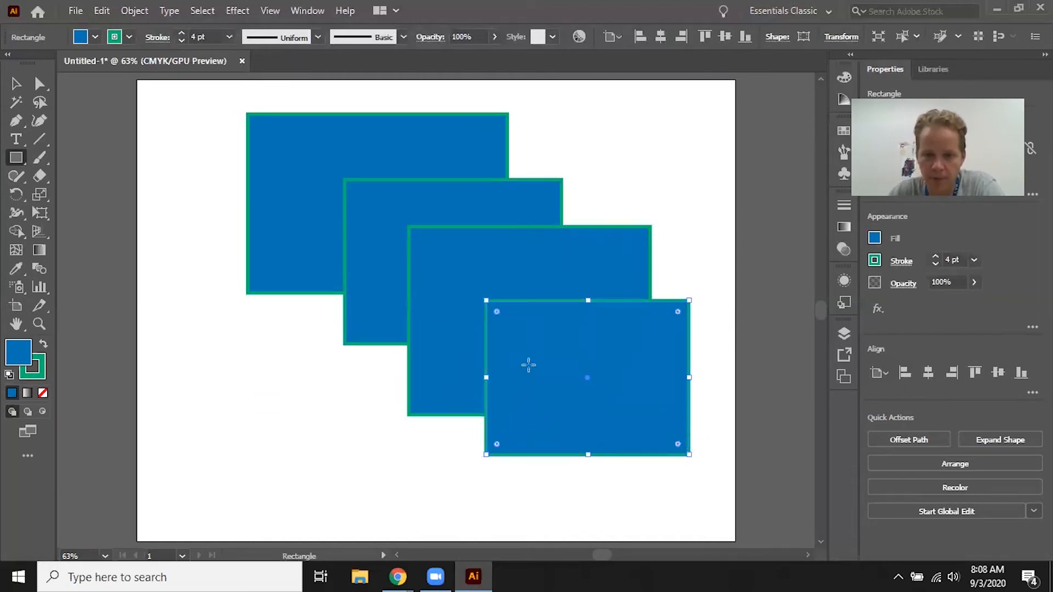
pyautogui.moveTo(588, 352); pyautogui.dragTo(392, 486)
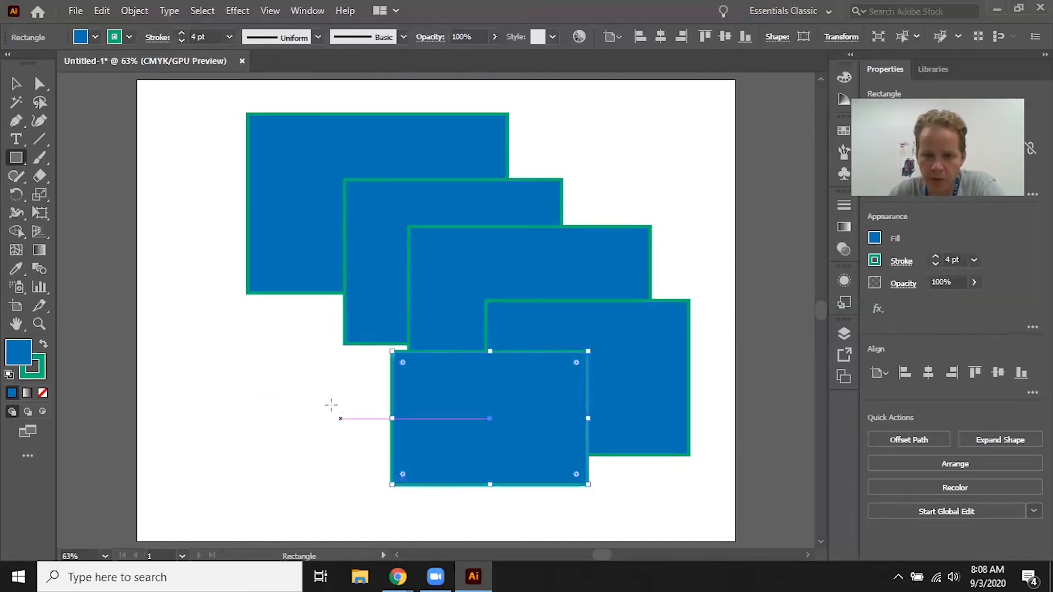
pyautogui.moveTo(328, 388); pyautogui.dragTo(513, 510)
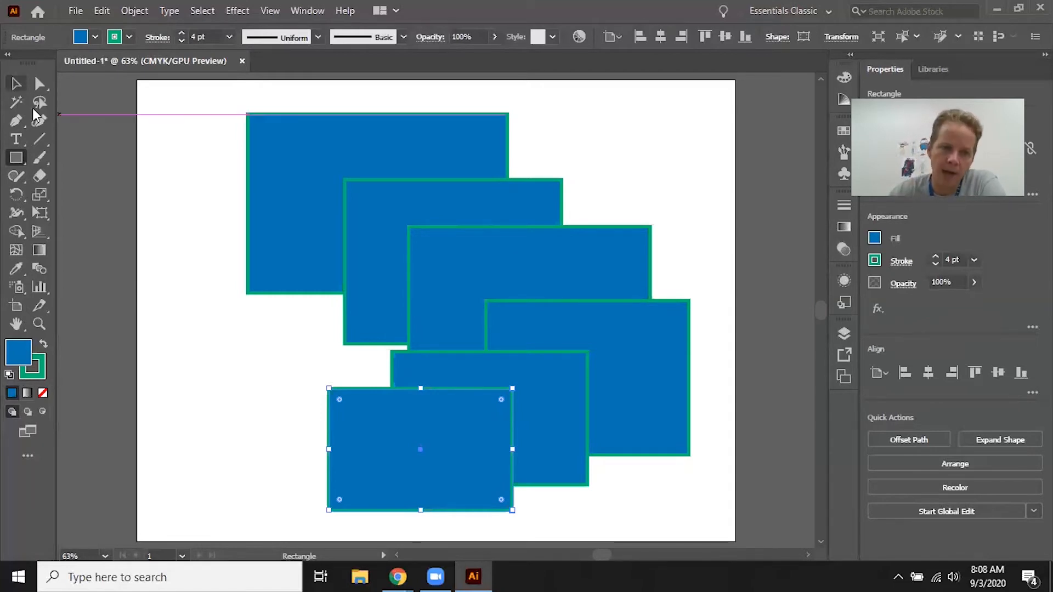
# Select the third rectangle with the Selection tool and move it around slightly within the stack
pyautogui.click(18, 86)
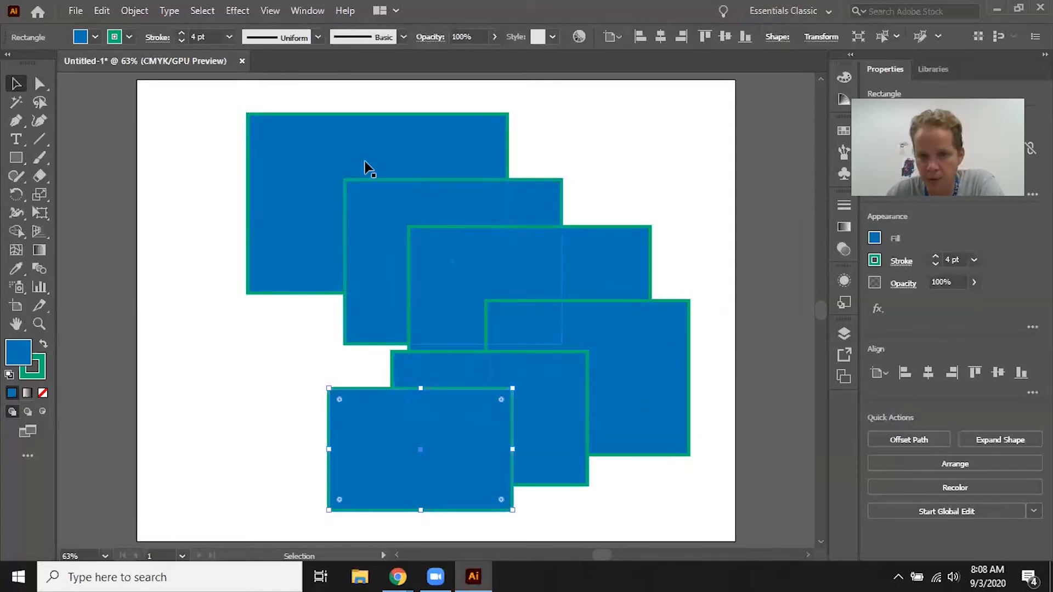
pyautogui.click(491, 253)
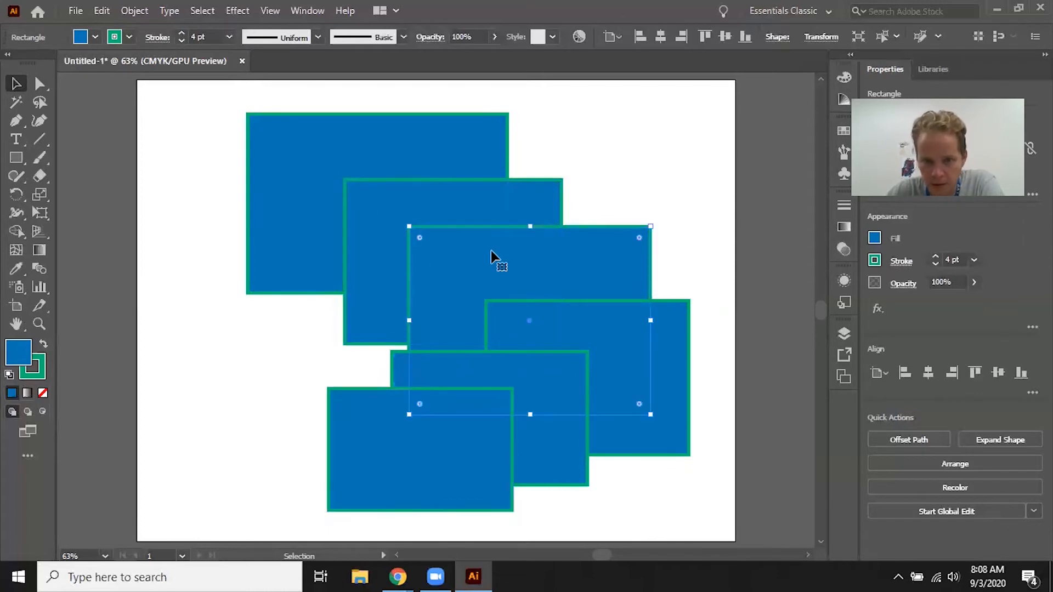
pyautogui.moveTo(486, 266)
pyautogui.mouseDown()
pyautogui.moveTo(477, 198)
pyautogui.moveTo(469, 239)
pyautogui.moveTo(478, 204)
pyautogui.moveTo(480, 249)
pyautogui.mouseUp()
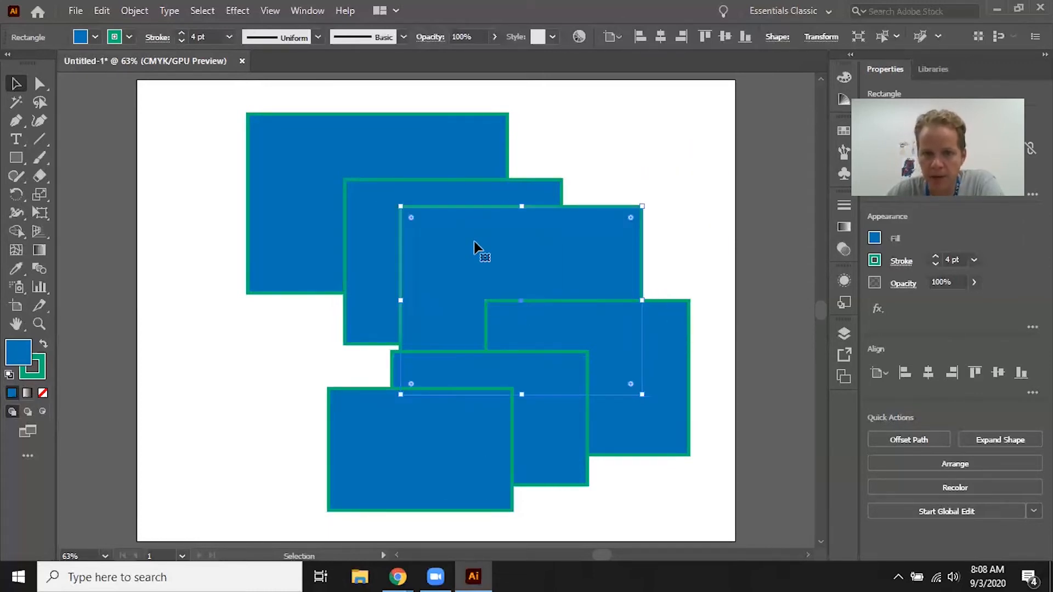
pyautogui.click(16, 83)
pyautogui.moveTo(464, 264); pyautogui.dragTo(474, 288)
pyautogui.moveTo(463, 295); pyautogui.dragTo(478, 279)
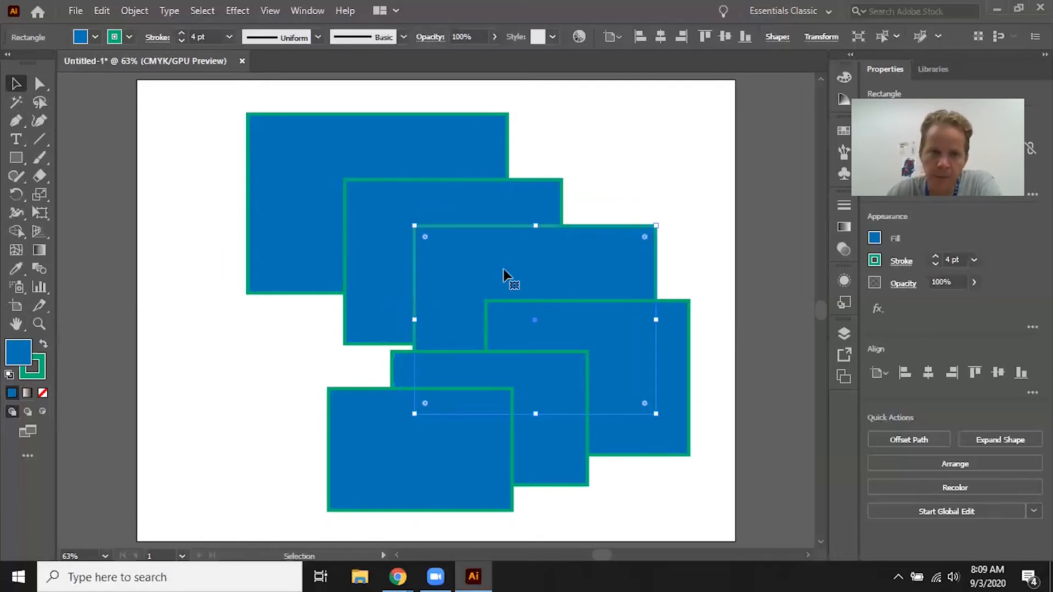
# Give the selected third rectangle a CMYK Yellow fill and a red stroke, and deselect it
pyautogui.click(94, 38)
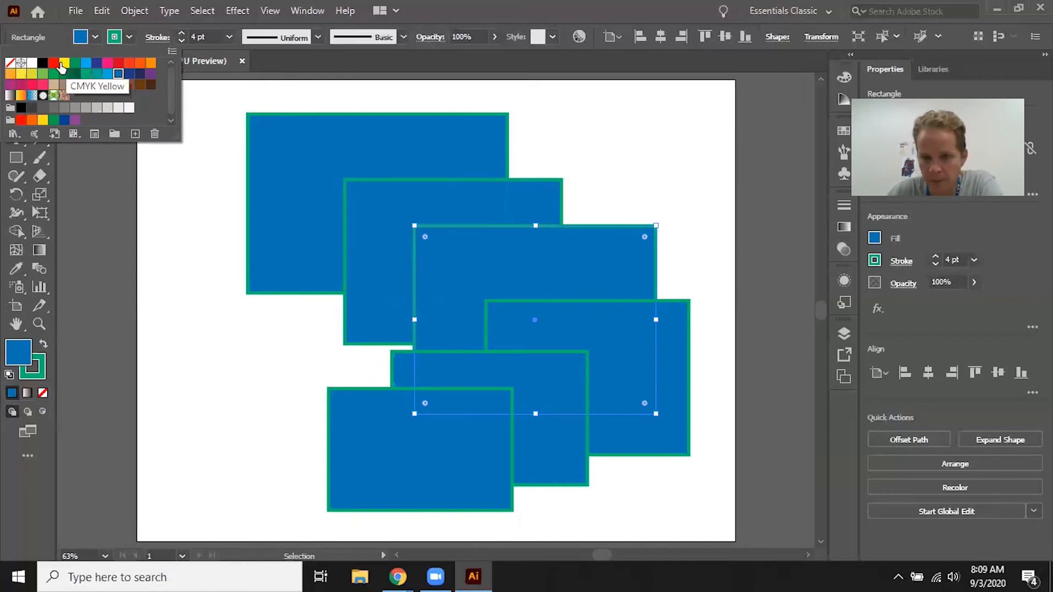
pyautogui.click(63, 65)
pyautogui.click(126, 38)
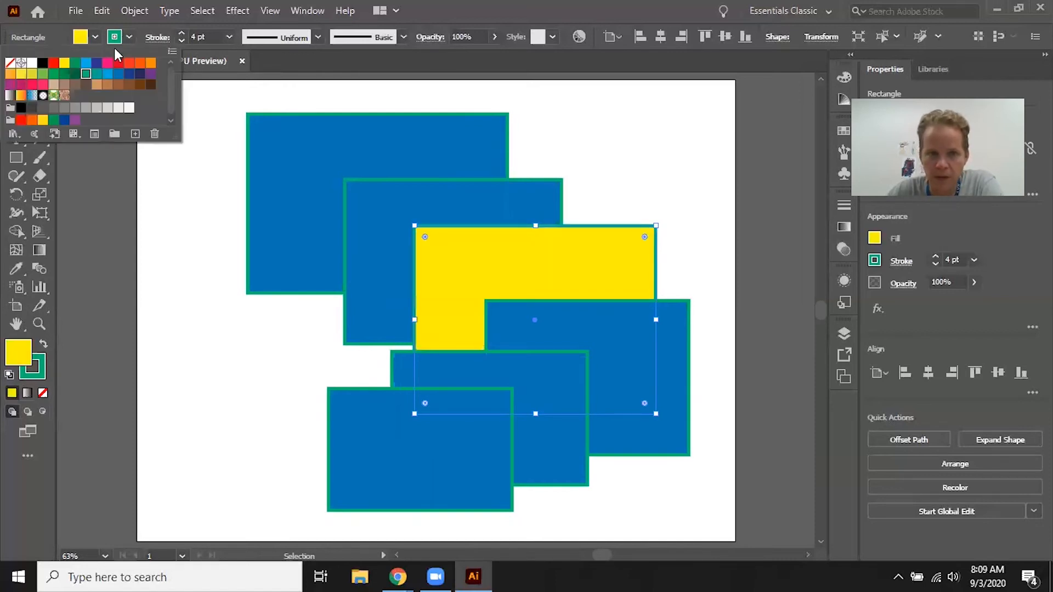
pyautogui.click(55, 63)
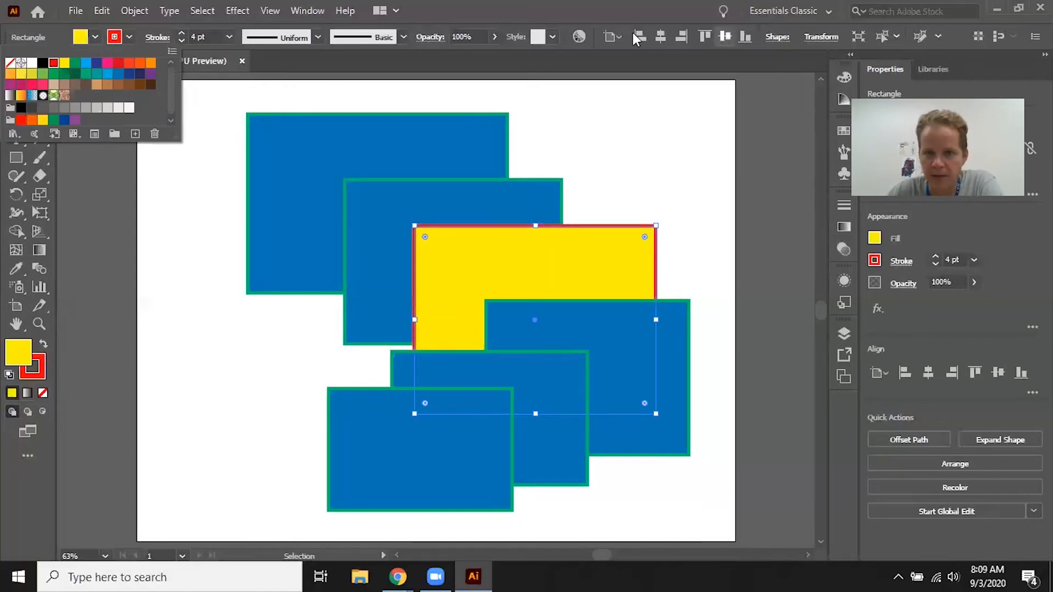
pyautogui.press('Escape')
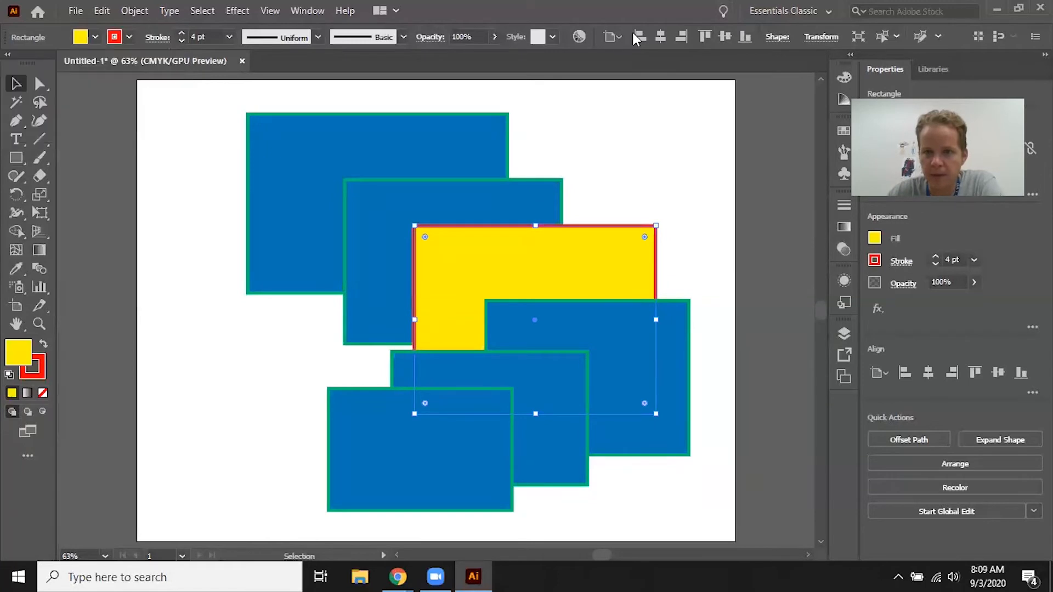
pyautogui.click(666, 166)
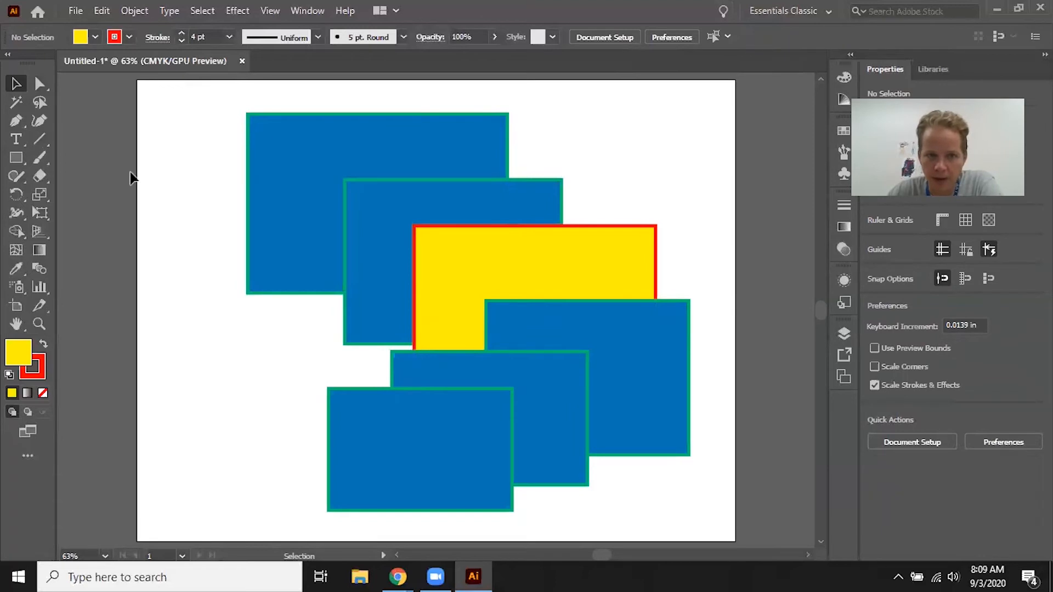
# Move the yellow rectangle over the two upper blue ones and reshape it into a tall, narrow strip
pyautogui.moveTo(584, 270); pyautogui.dragTo(465, 208)
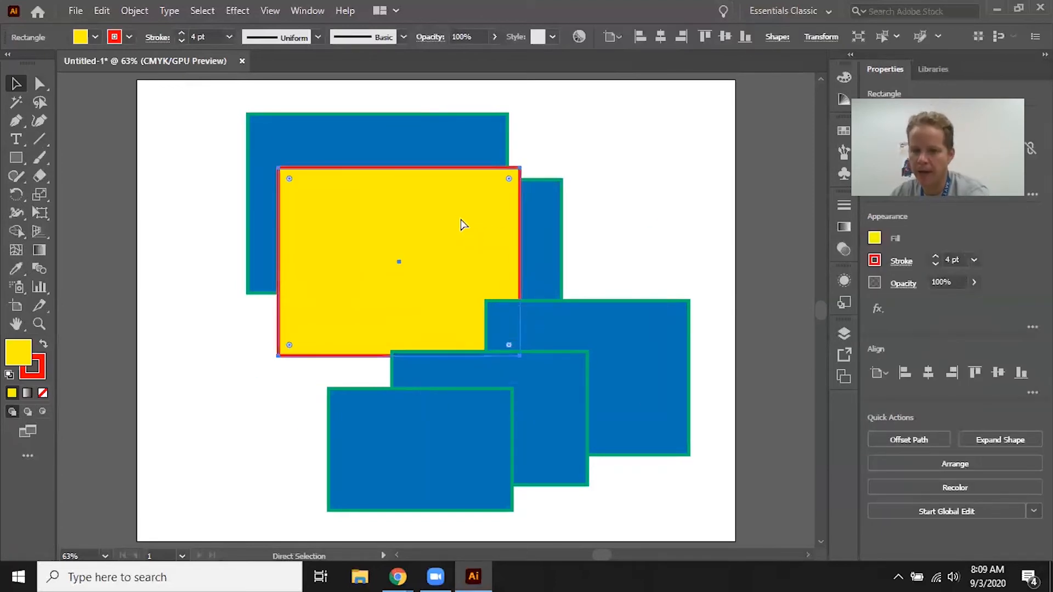
pyautogui.hotkey('ctrl', '1')
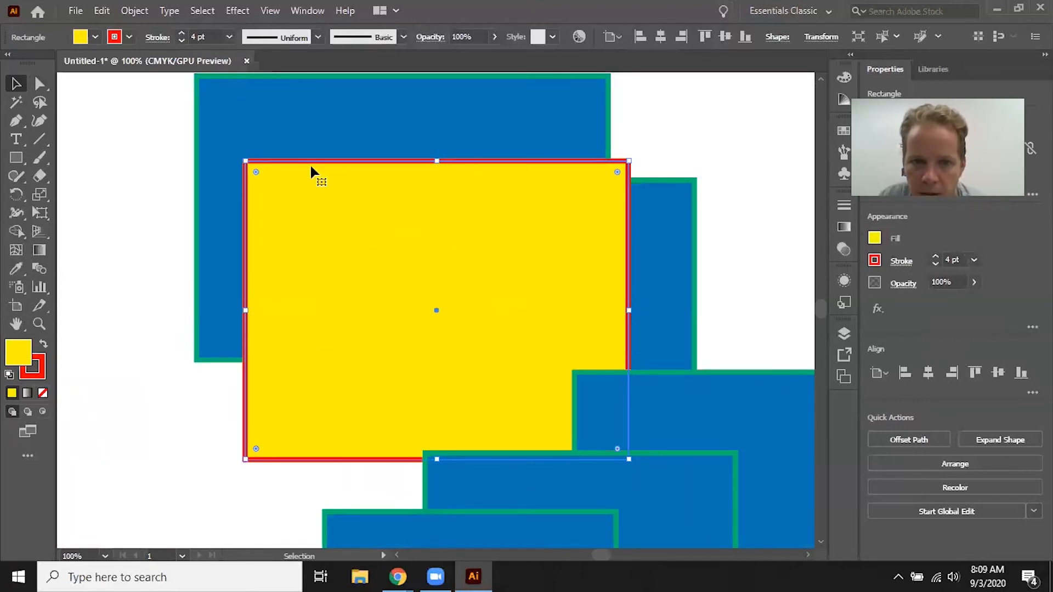
pyautogui.moveTo(248, 159)
pyautogui.mouseDown()
pyautogui.moveTo(327, 94)
pyautogui.moveTo(447, 110)
pyautogui.moveTo(359, 220)
pyautogui.moveTo(331, 225)
pyautogui.moveTo(364, 228)
pyautogui.moveTo(356, 248)
pyautogui.moveTo(513, 125)
pyautogui.mouseUp()
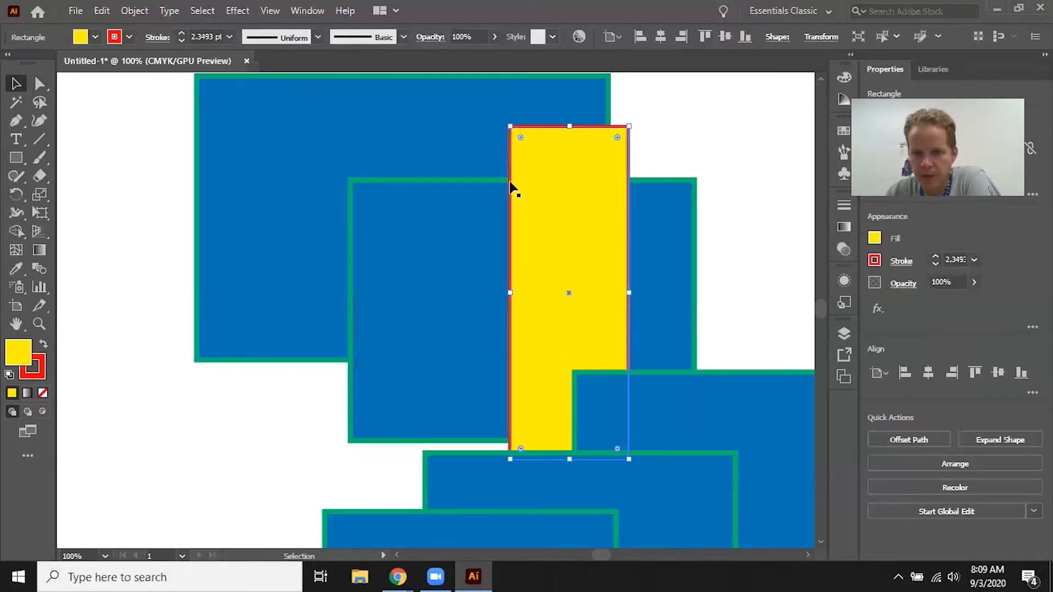
pyautogui.moveTo(513, 188); pyautogui.dragTo(436, 235)
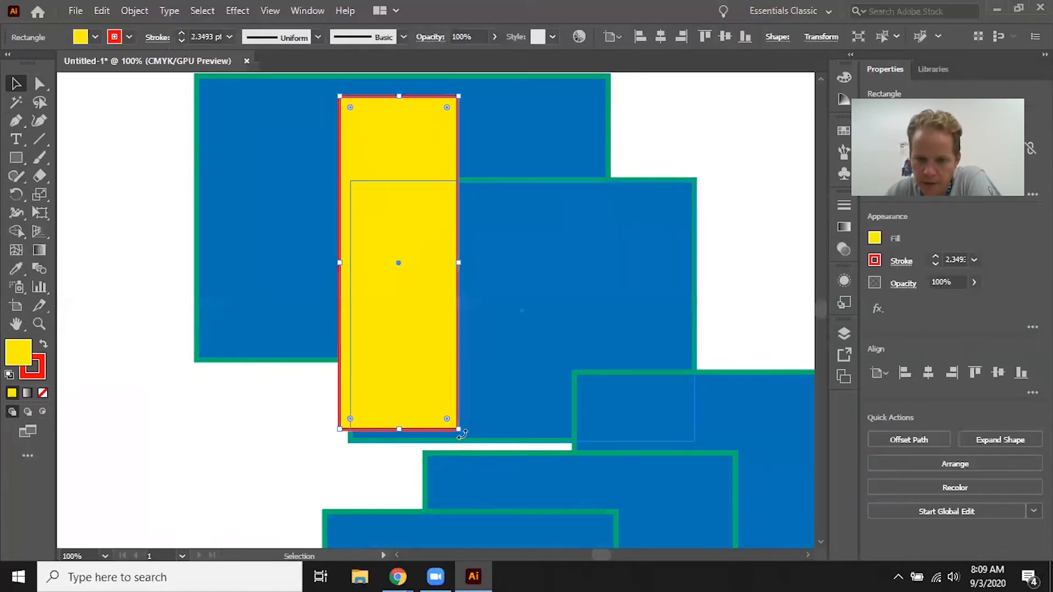
# Rotate the yellow strip to a diagonal angle and reposition it across the two upper blue rectangles
pyautogui.moveTo(462, 435); pyautogui.dragTo(233, 211)
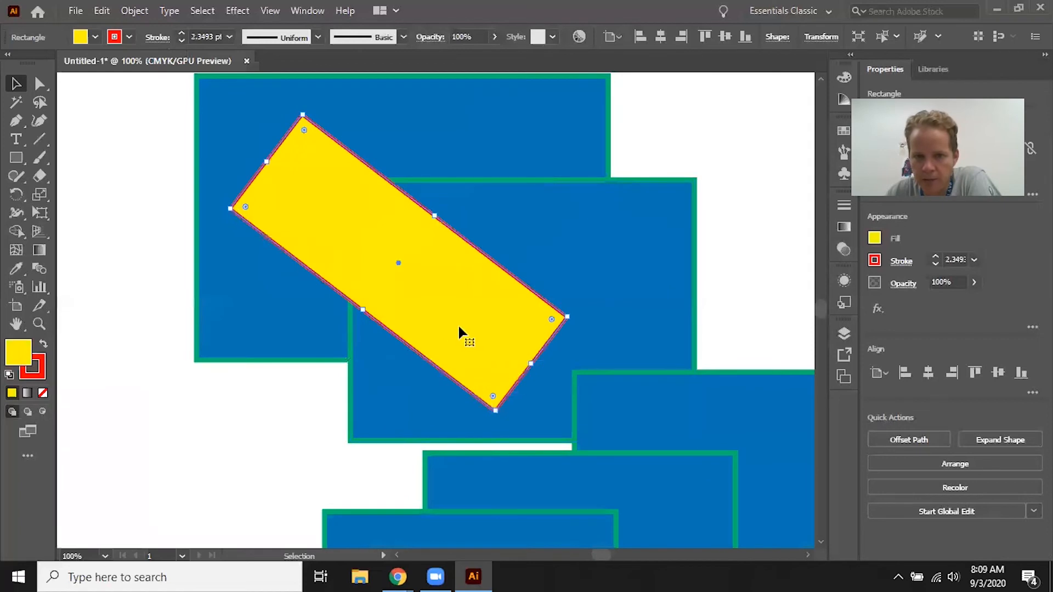
pyautogui.moveTo(463, 334); pyautogui.dragTo(412, 365)
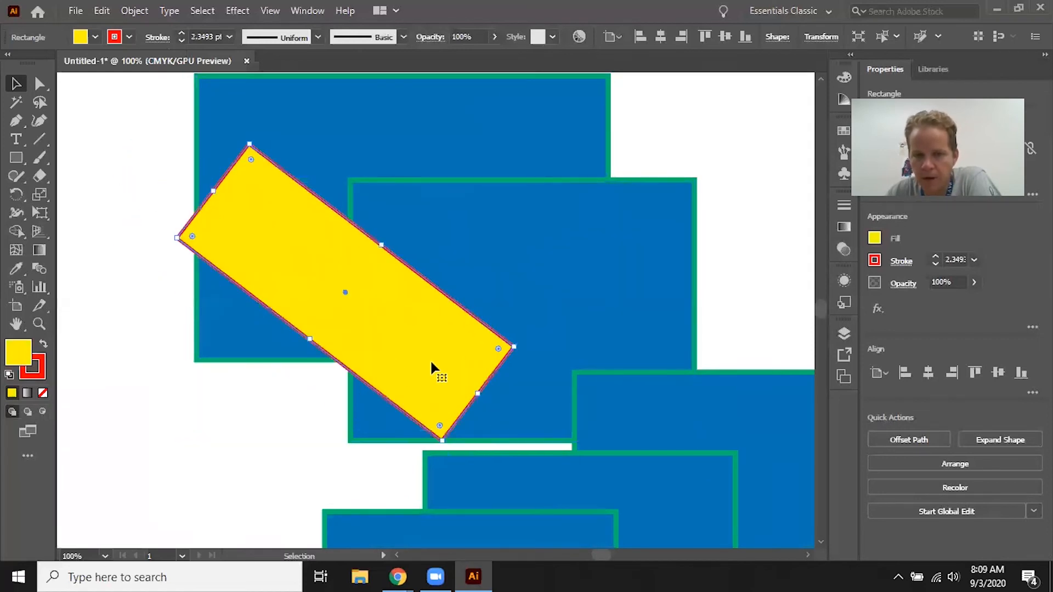
pyautogui.moveTo(392, 329); pyautogui.dragTo(556, 382)
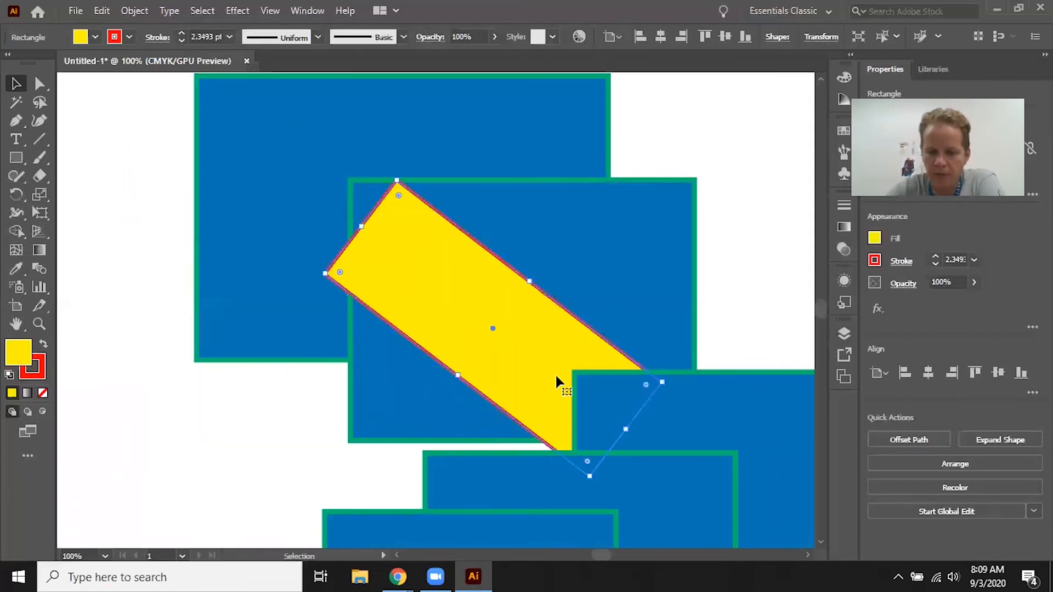
pyautogui.hotkey('ctrl', '0')
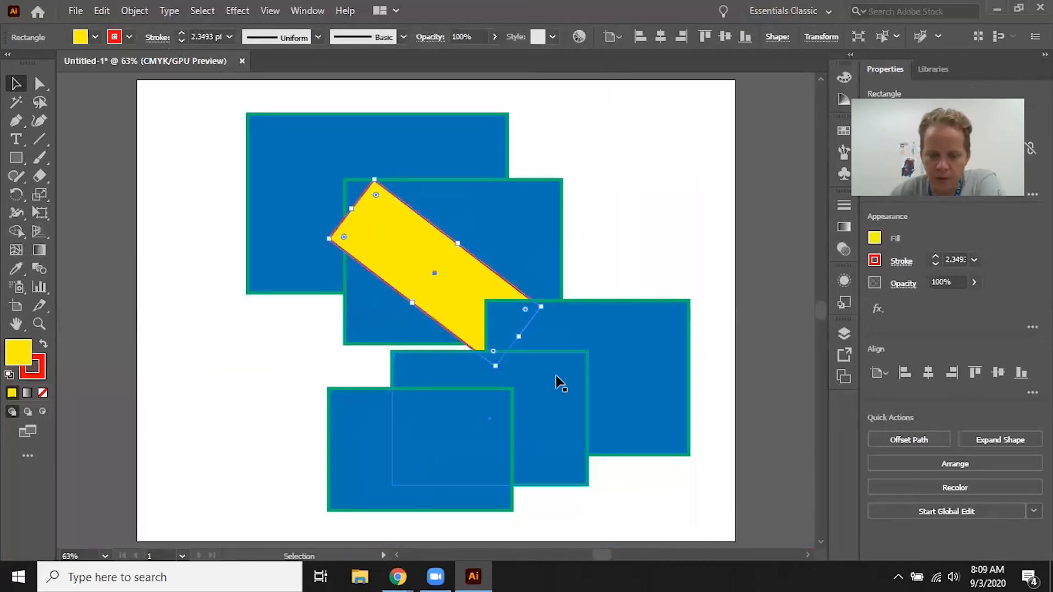
pyautogui.moveTo(470, 306); pyautogui.dragTo(372, 282)
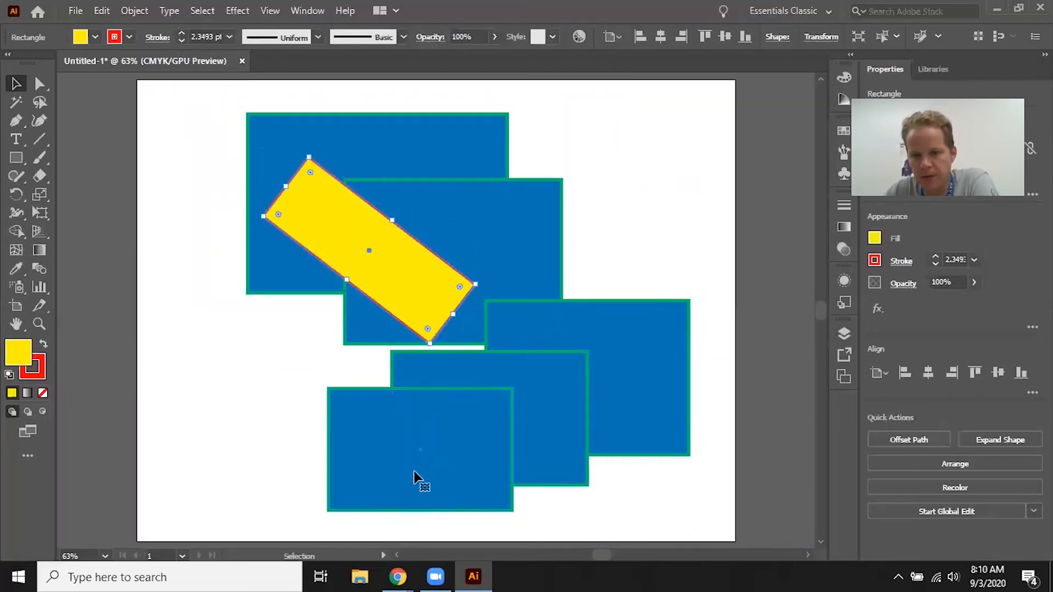
# Delete all six rectangles one by one to leave the artboard empty
pyautogui.click(415, 478)
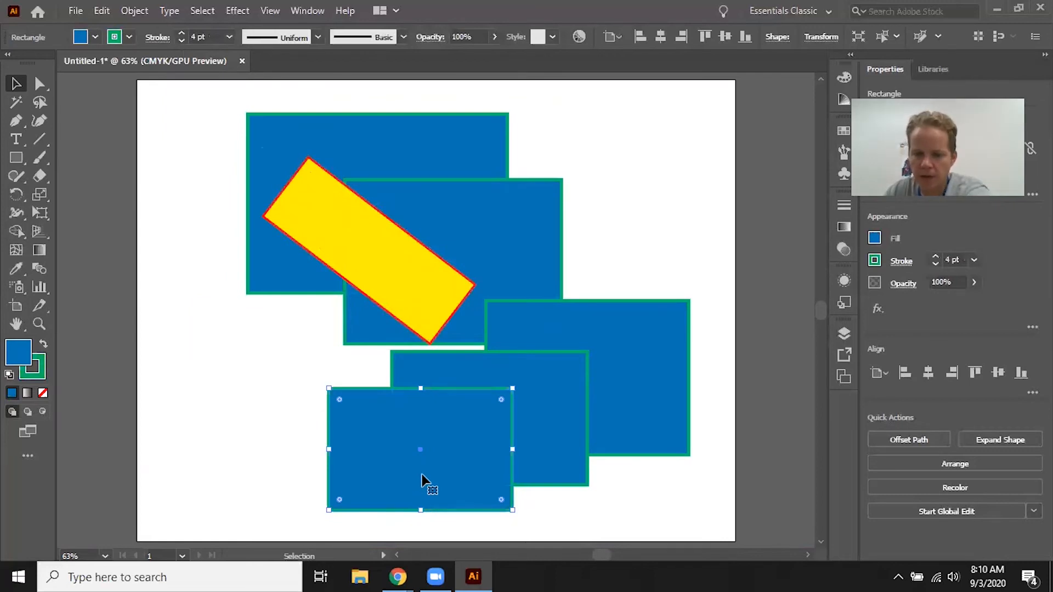
pyautogui.press('Delete')
pyautogui.click(440, 454)
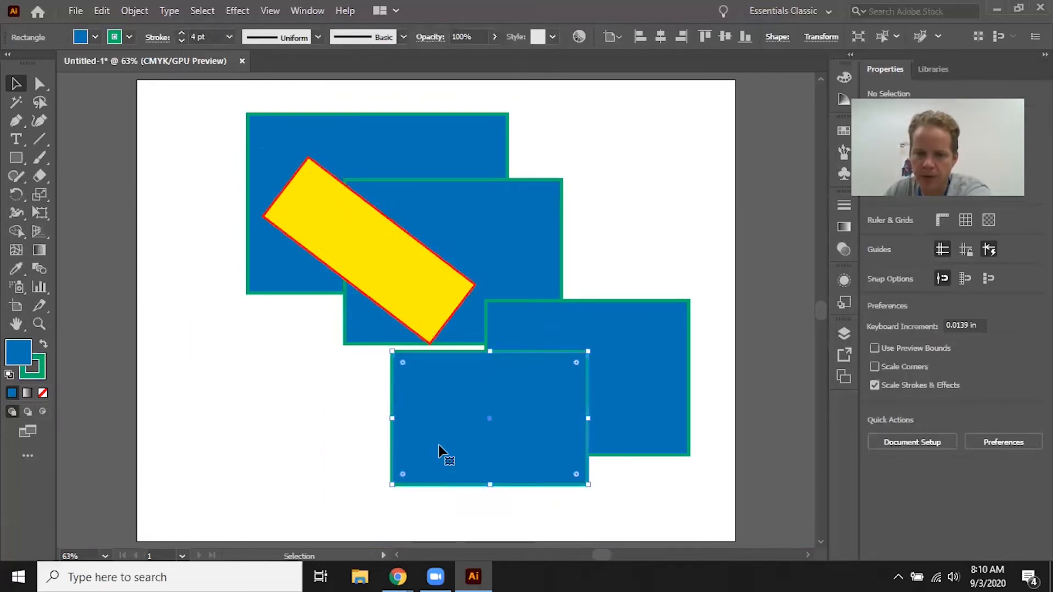
pyautogui.press('Delete')
pyautogui.click(584, 381)
pyautogui.press('Delete')
pyautogui.click(492, 242)
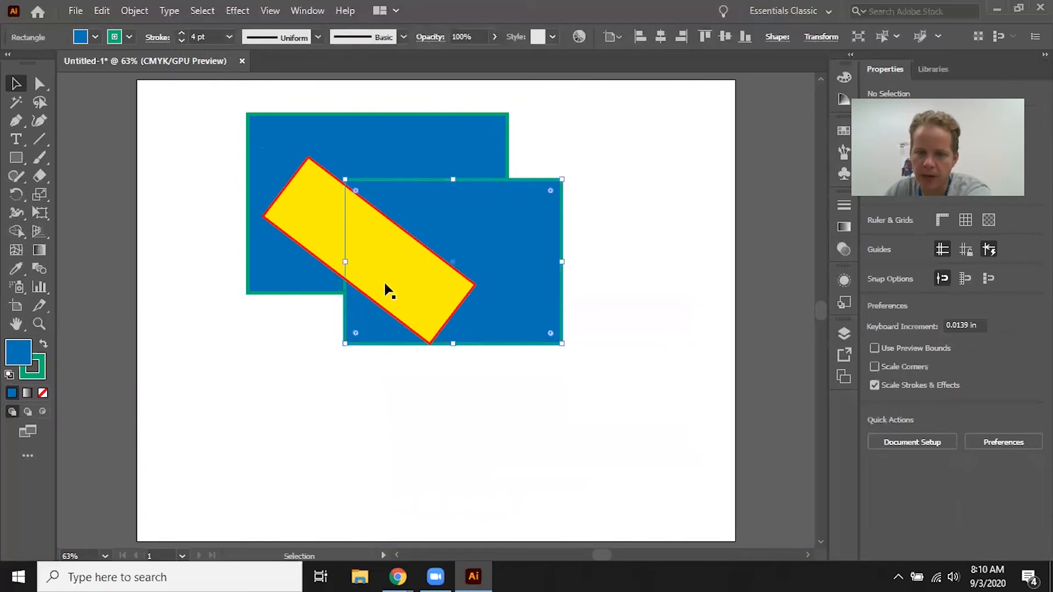
pyautogui.press('Delete')
pyautogui.click(388, 256)
pyautogui.press('Delete')
pyautogui.click(388, 225)
pyautogui.press('Delete')
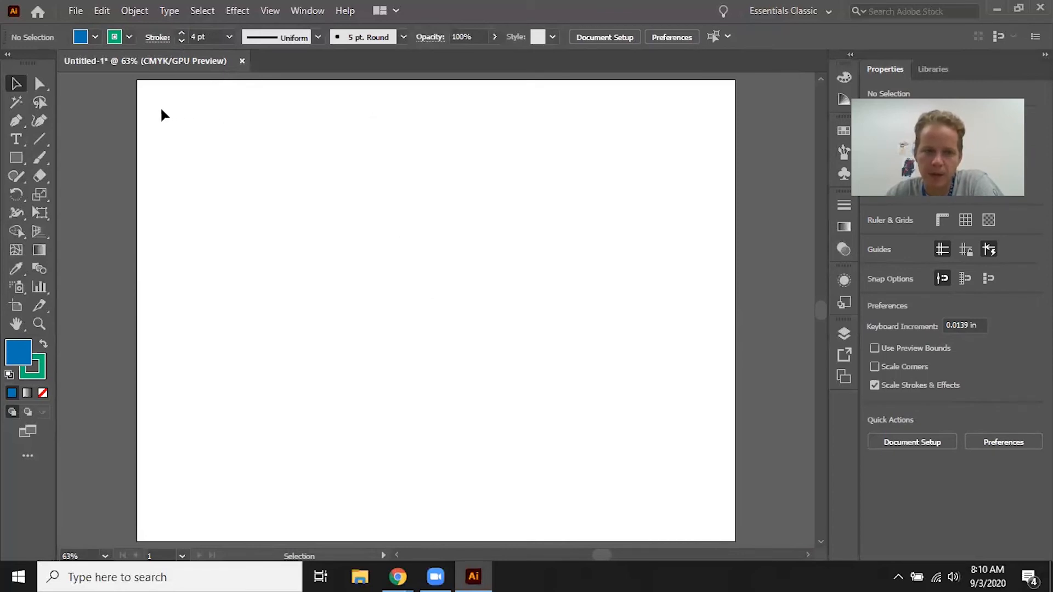
# Draw a wide, flat ellipse across the upper part of the artboard with the Ellipse tool
pyautogui.click(21, 157)
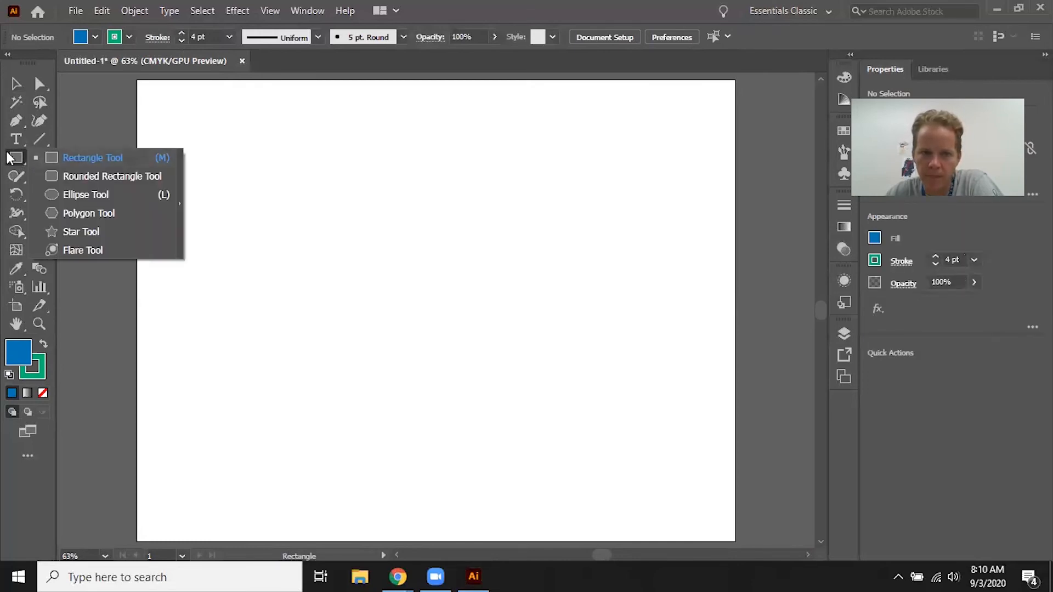
pyautogui.click(97, 196)
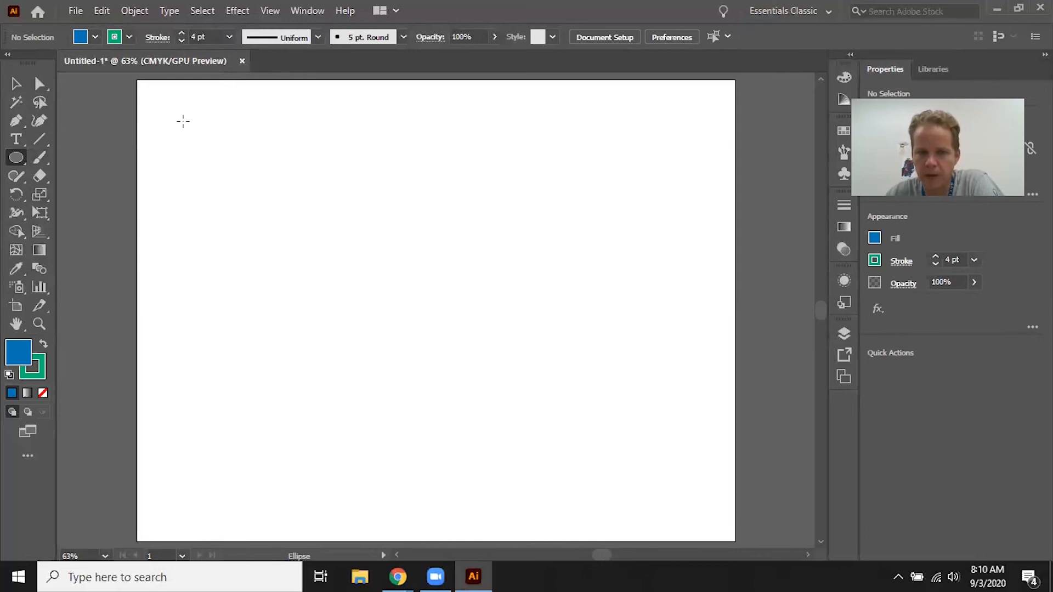
pyautogui.moveTo(178, 106); pyautogui.dragTo(701, 197)
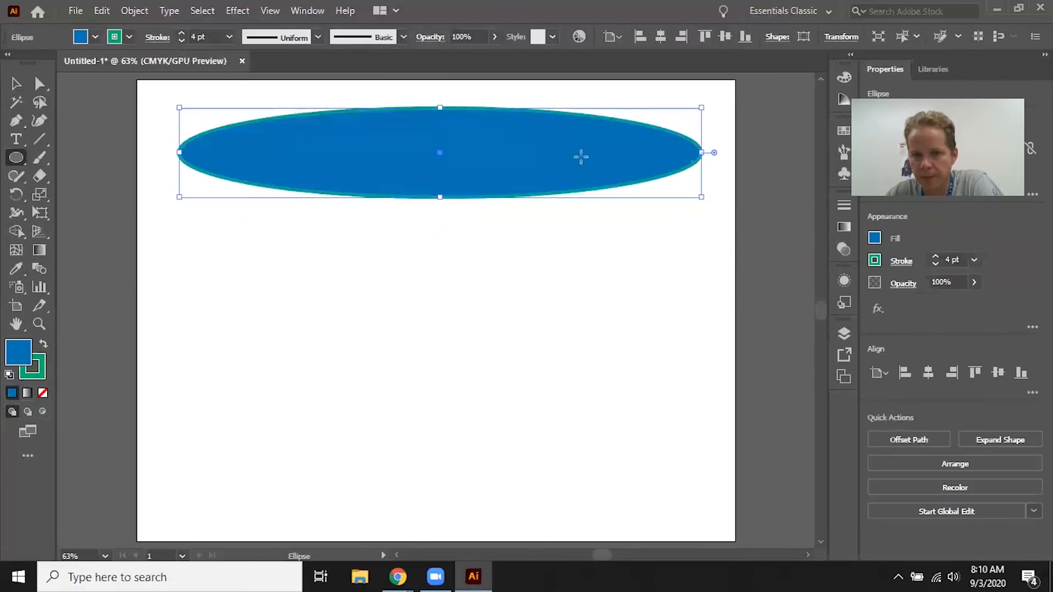
# Give the selected wide ellipse a yellow fill and a pink stroke
pyautogui.click(95, 37)
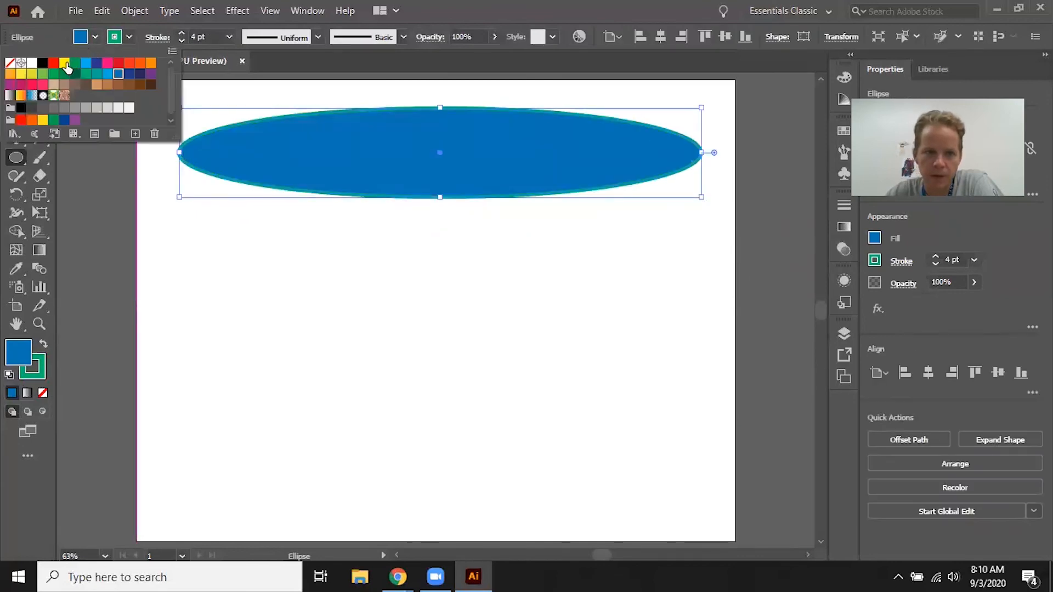
pyautogui.click(64, 64)
pyautogui.click(129, 36)
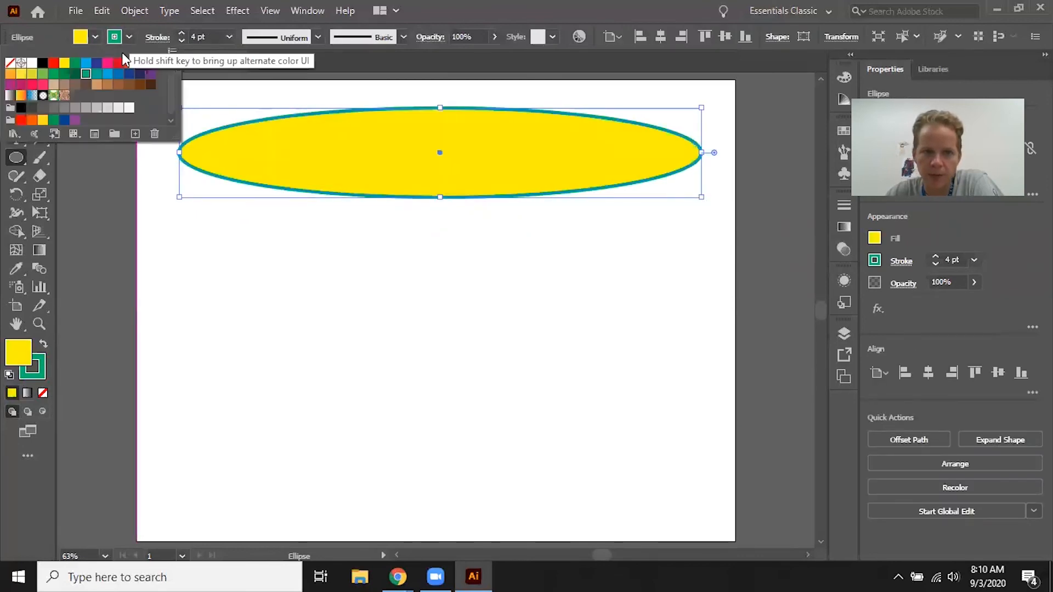
pyautogui.click(108, 64)
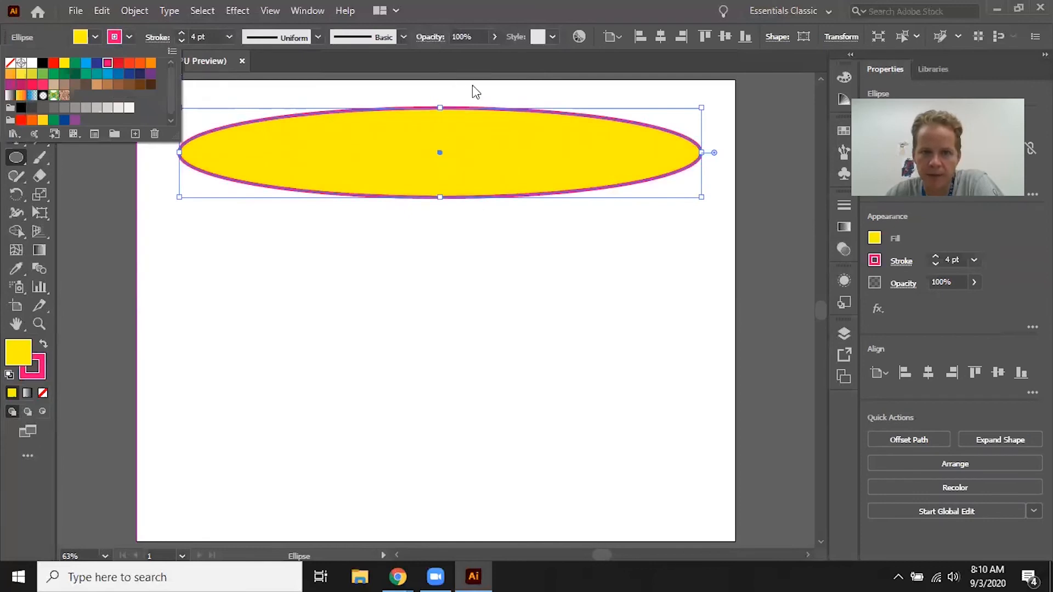
pyautogui.click(670, 30)
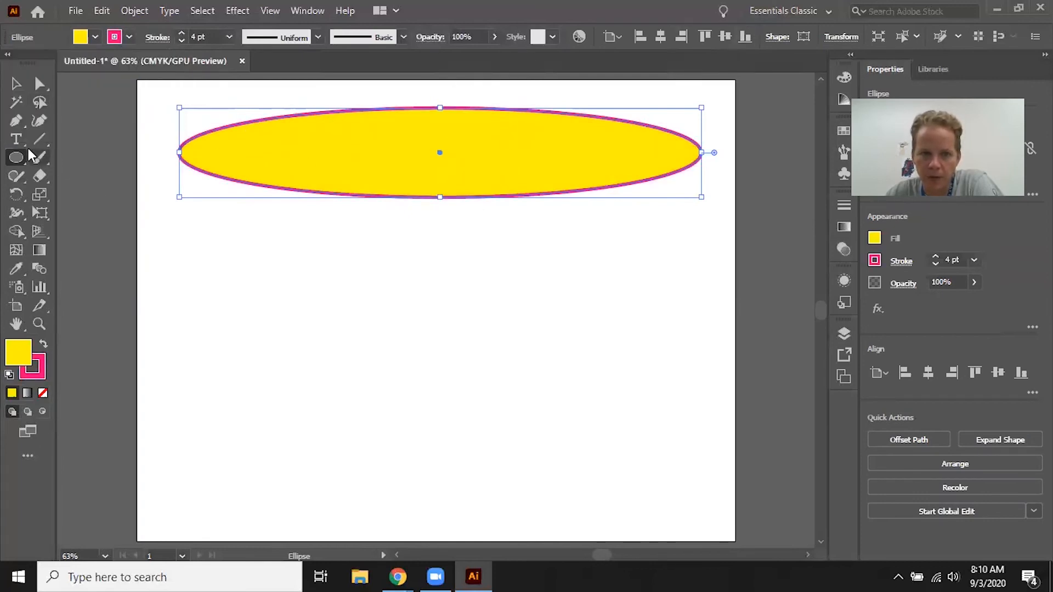
# Draw five smaller ellipses overlapping each other and the lower edge of the wide ellipse
pyautogui.moveTo(282, 147); pyautogui.dragTo(443, 254)
pyautogui.moveTo(400, 192); pyautogui.dragTo(554, 280)
pyautogui.moveTo(502, 147); pyautogui.dragTo(599, 270)
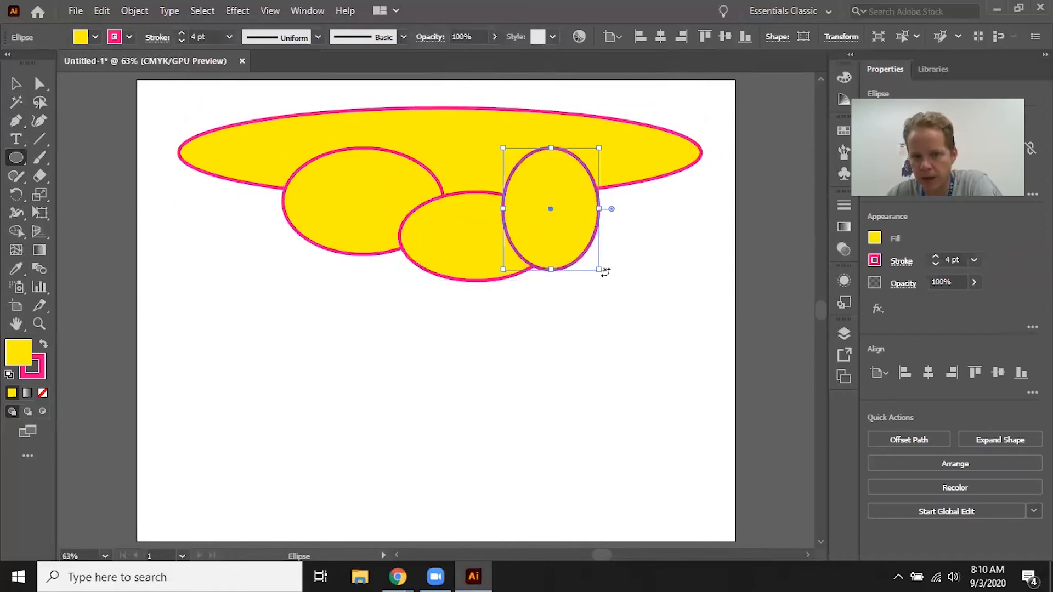
pyautogui.moveTo(461, 126); pyautogui.dragTo(536, 201)
pyautogui.moveTo(388, 125)
pyautogui.mouseDown()
pyautogui.moveTo(459, 133)
pyautogui.moveTo(490, 217)
pyautogui.mouseUp()
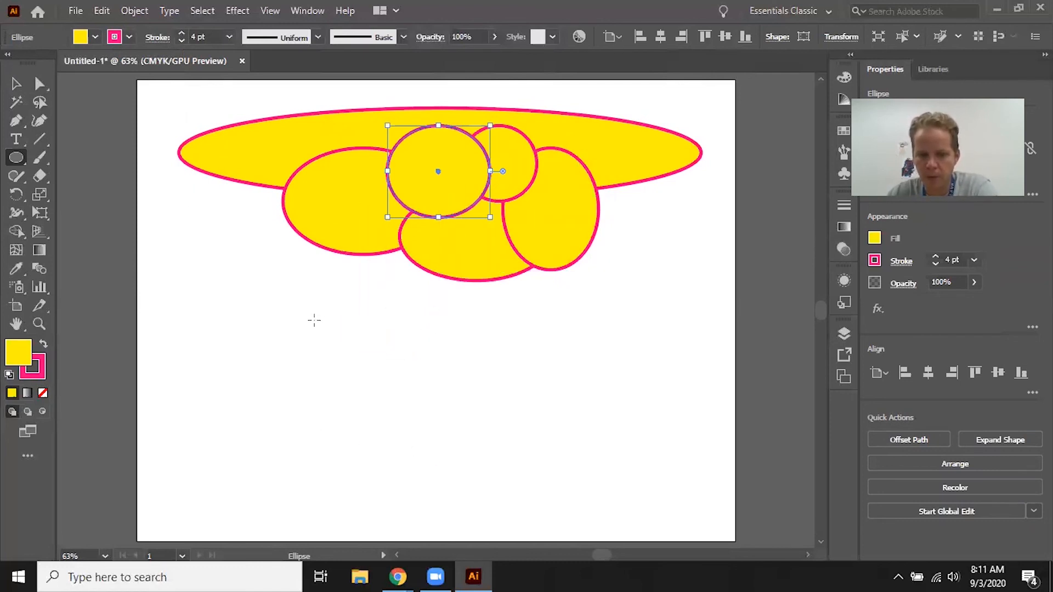
# Draw a chain of six overlapping perfect circles, shrinking in size from the artboard's lower middle to its upper-left corner
pyautogui.moveTo(314, 327)
pyautogui.mouseDown()
pyautogui.moveTo(540, 458)
pyautogui.moveTo(447, 409)
pyautogui.moveTo(512, 415)
pyautogui.moveTo(530, 430)
pyautogui.mouseUp()
pyautogui.moveTo(259, 302)
pyautogui.mouseDown()
pyautogui.moveTo(396, 435)
pyautogui.moveTo(425, 447)
pyautogui.mouseUp()
pyautogui.moveTo(201, 258); pyautogui.dragTo(336, 399)
pyautogui.moveTo(173, 198)
pyautogui.mouseDown()
pyautogui.moveTo(237, 299)
pyautogui.moveTo(302, 327)
pyautogui.mouseUp()
pyautogui.moveTo(169, 163)
pyautogui.mouseDown()
pyautogui.moveTo(224, 235)
pyautogui.moveTo(286, 280)
pyautogui.mouseUp()
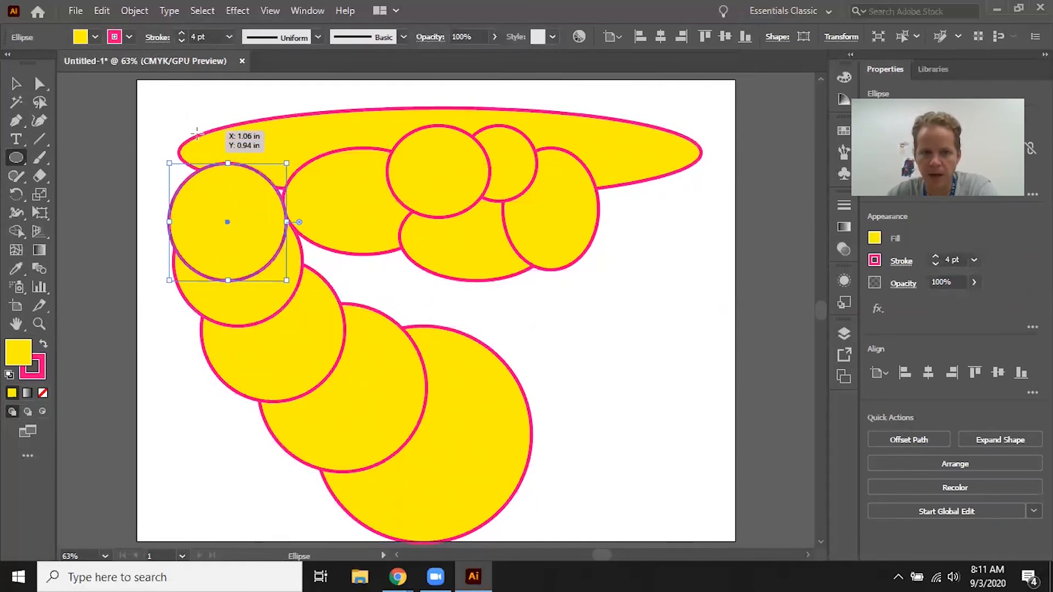
pyautogui.moveTo(197, 133); pyautogui.dragTo(285, 222)
# Draw a column of four overlapping circles on the artboard's right side, stacked upward with the smallest on top
pyautogui.moveTo(590, 303)
pyautogui.mouseDown()
pyautogui.moveTo(712, 404)
pyautogui.moveTo(688, 401)
pyautogui.mouseUp()
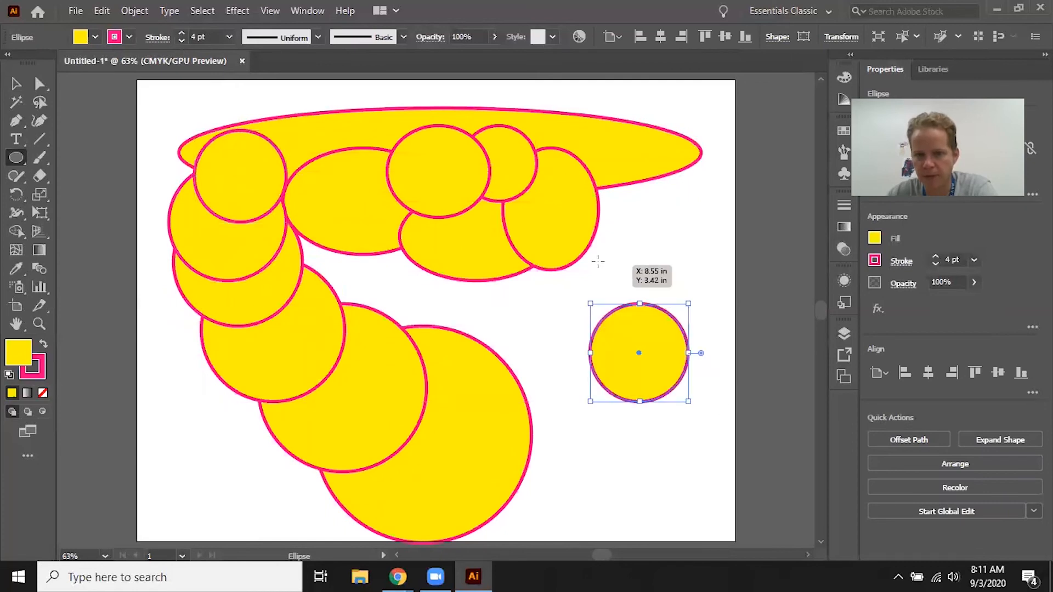
pyautogui.moveTo(598, 258); pyautogui.dragTo(694, 357)
pyautogui.moveTo(605, 217); pyautogui.dragTo(688, 301)
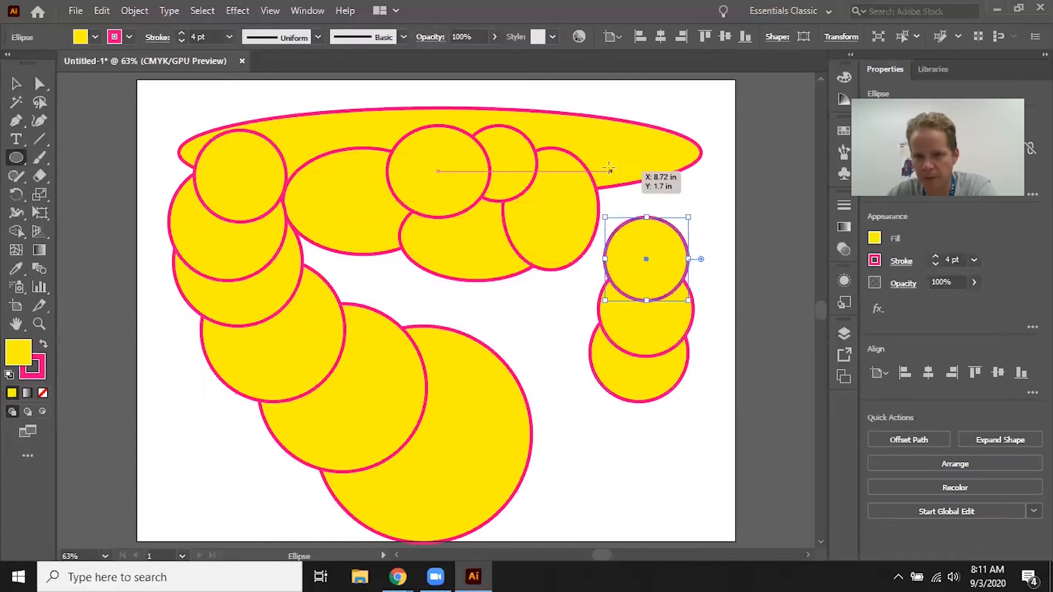
pyautogui.moveTo(609, 167); pyautogui.dragTo(680, 237)
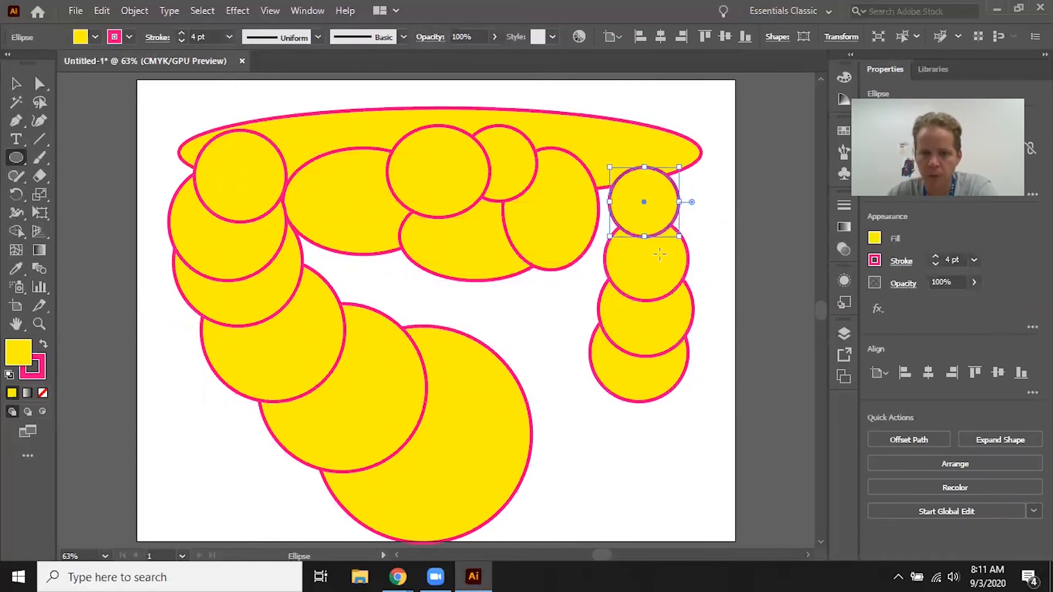
# Select the four right-hand circles together, rotate them into a downward slope and place them over the edge of the largest circle
pyautogui.click(16, 83)
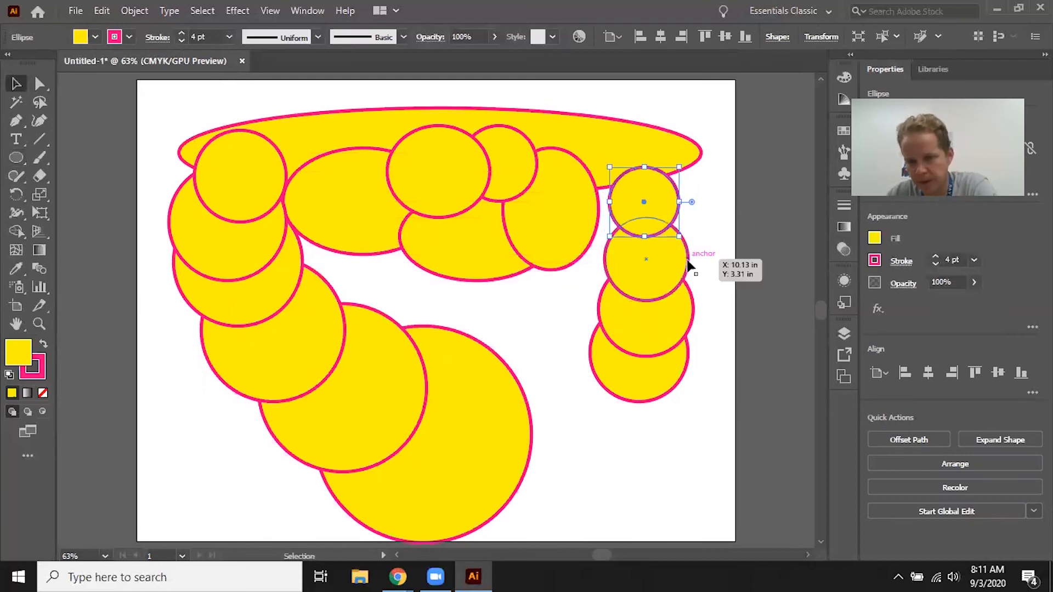
pyautogui.click(718, 186)
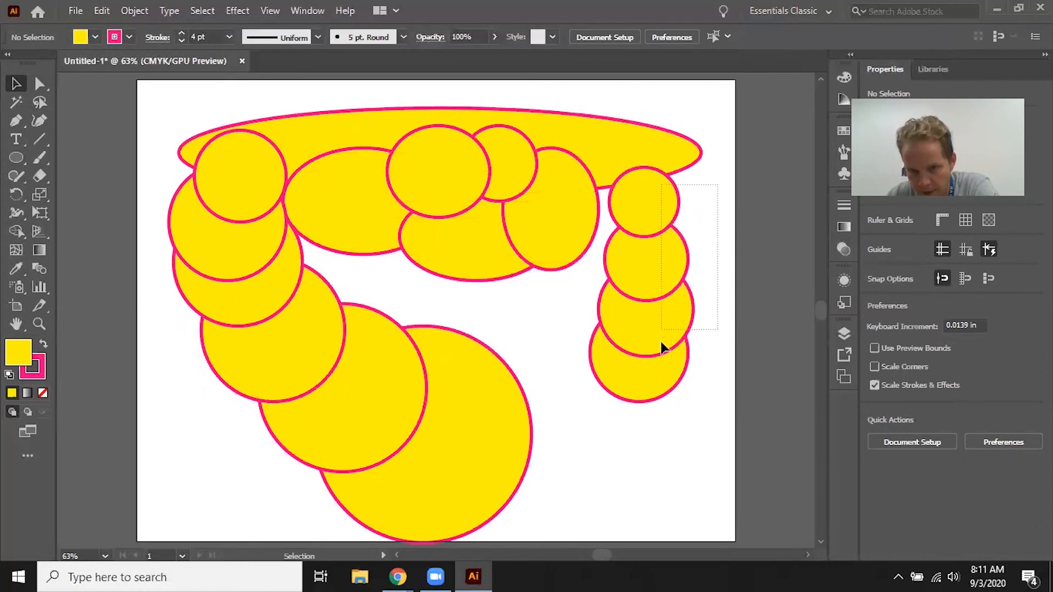
pyautogui.moveTo(662, 396); pyautogui.dragTo(706, 430)
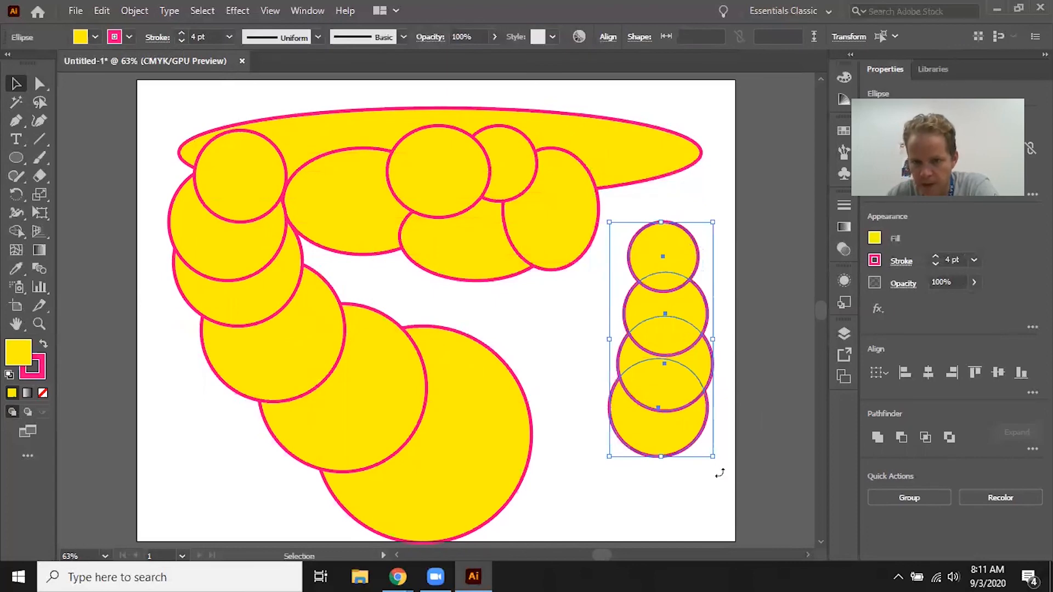
pyautogui.moveTo(719, 473); pyautogui.dragTo(544, 331)
pyautogui.moveTo(684, 368); pyautogui.dragTo(608, 418)
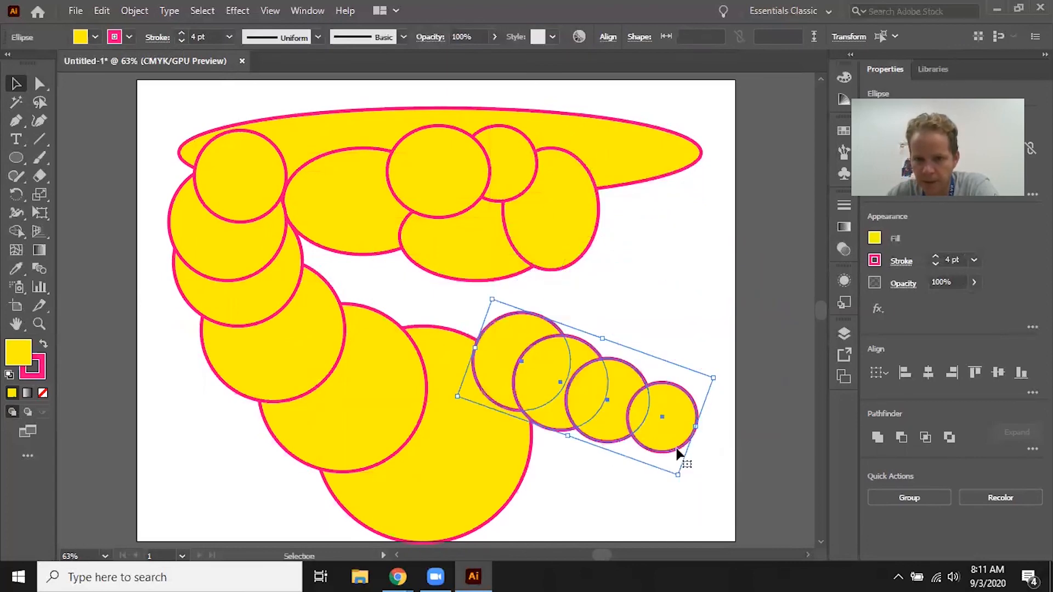
# Try an orange fill on the four selected circles, settle on dark green, and deselect them
pyautogui.click(94, 37)
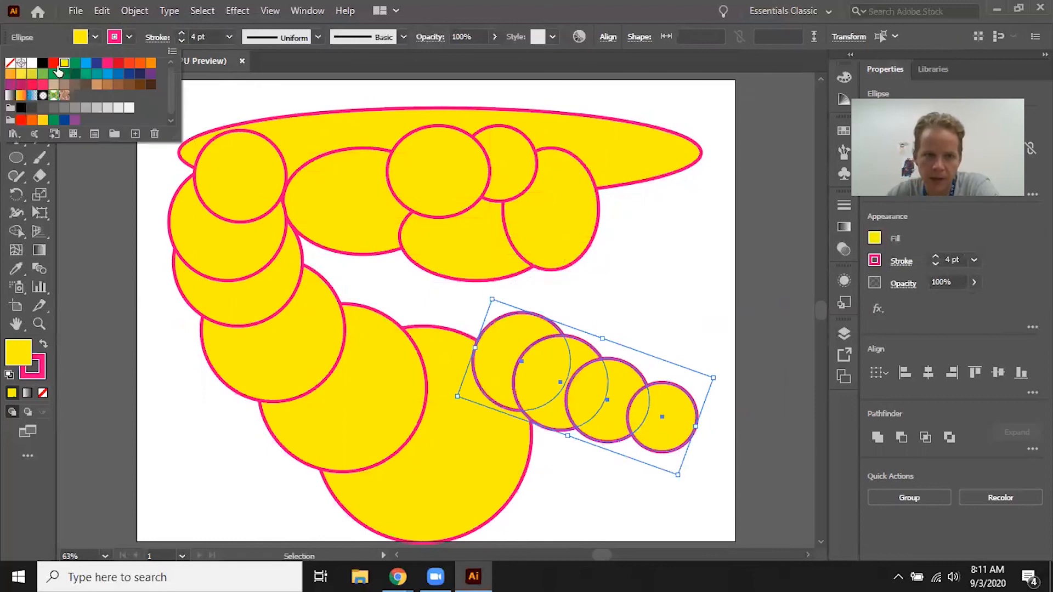
pyautogui.click(54, 63)
pyautogui.click(139, 70)
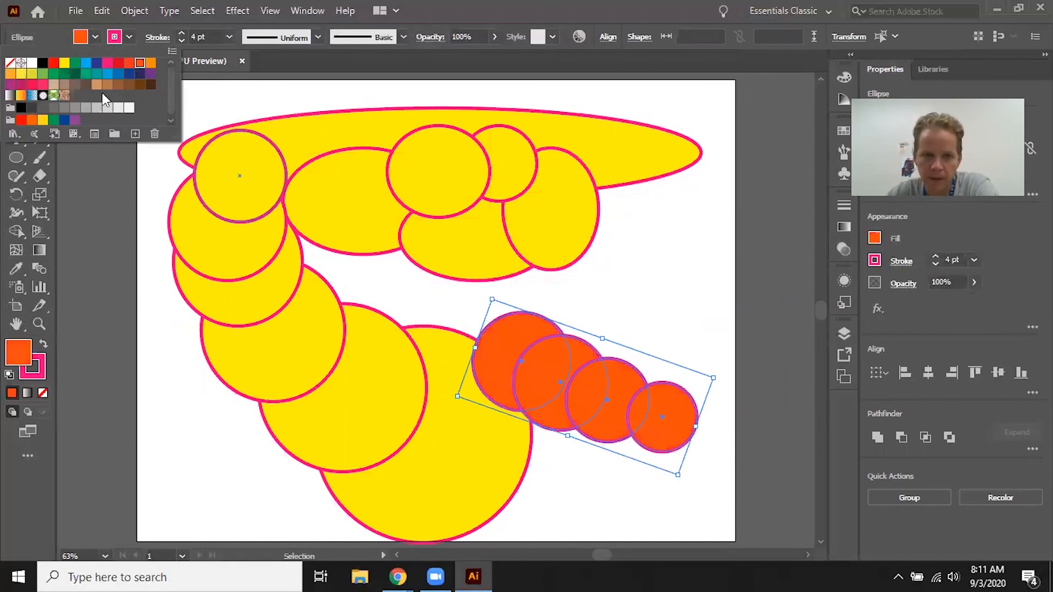
pyautogui.click(65, 74)
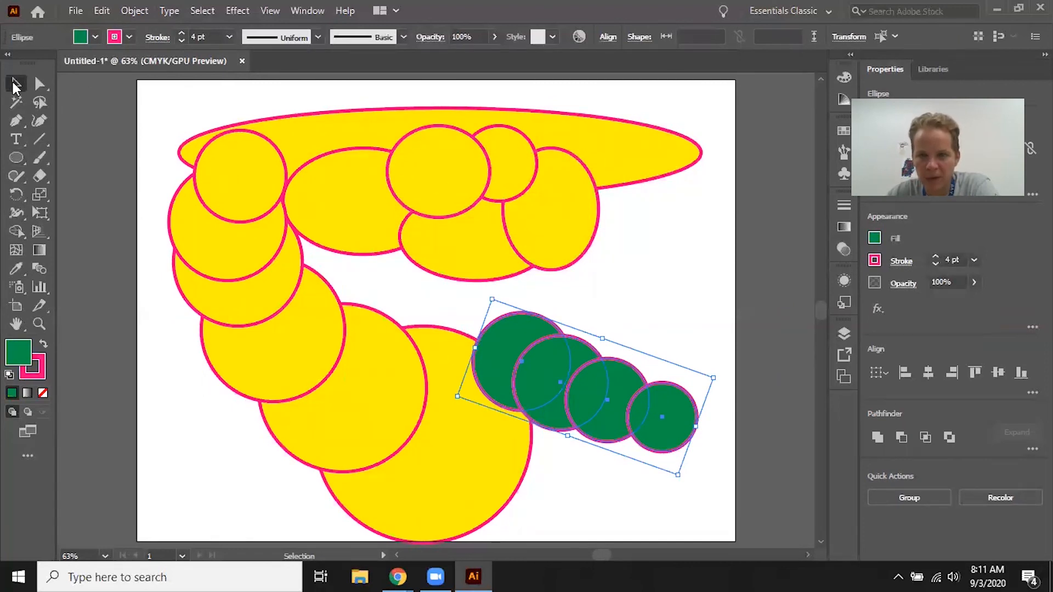
pyautogui.click(621, 294)
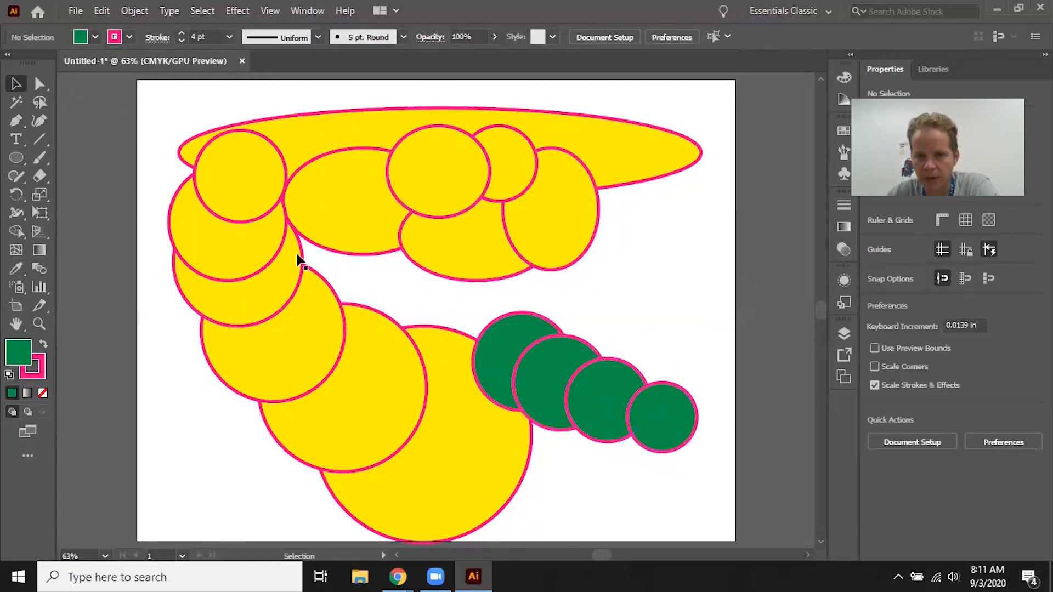
# Move the two uppermost circles of the left chain apart, and stretch the second into a wide, flat ellipse reaching the right side
pyautogui.moveTo(277, 174); pyautogui.dragTo(219, 123)
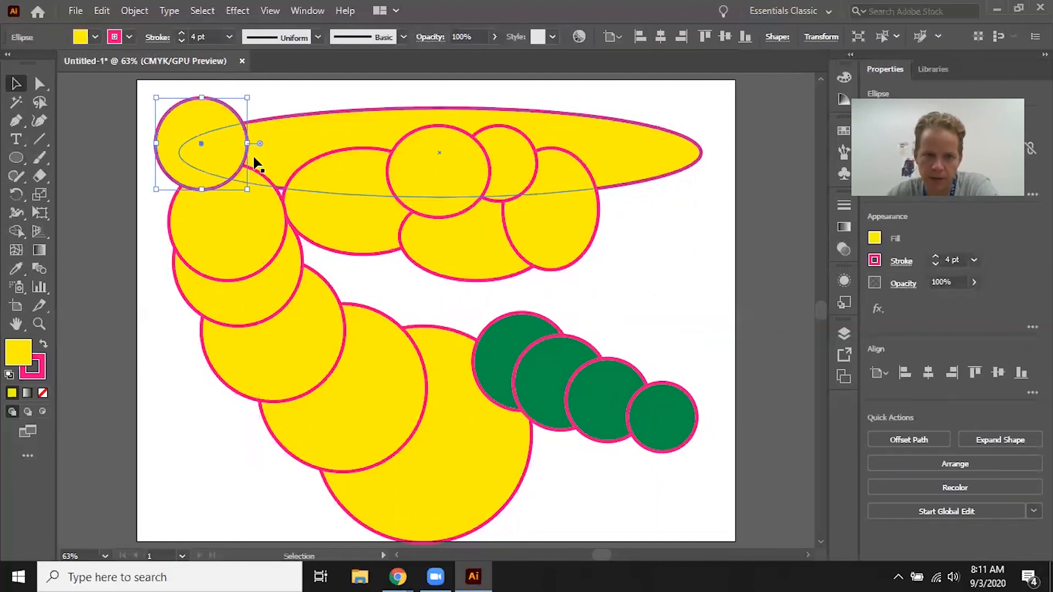
pyautogui.moveTo(261, 188); pyautogui.dragTo(301, 191)
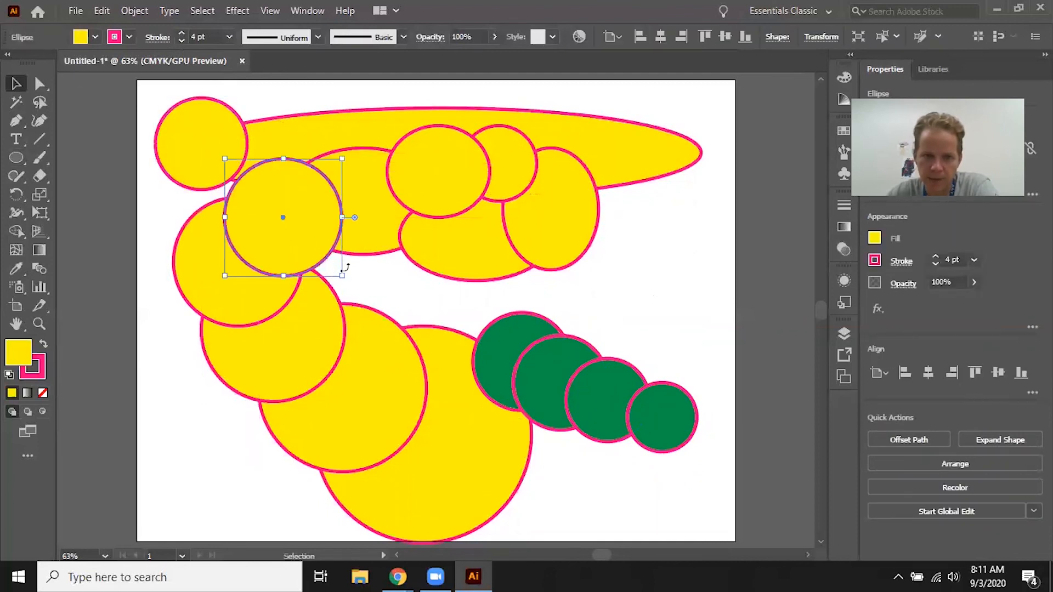
pyautogui.moveTo(342, 275)
pyautogui.mouseDown()
pyautogui.moveTo(513, 208)
pyautogui.moveTo(707, 285)
pyautogui.moveTo(698, 229)
pyautogui.mouseUp()
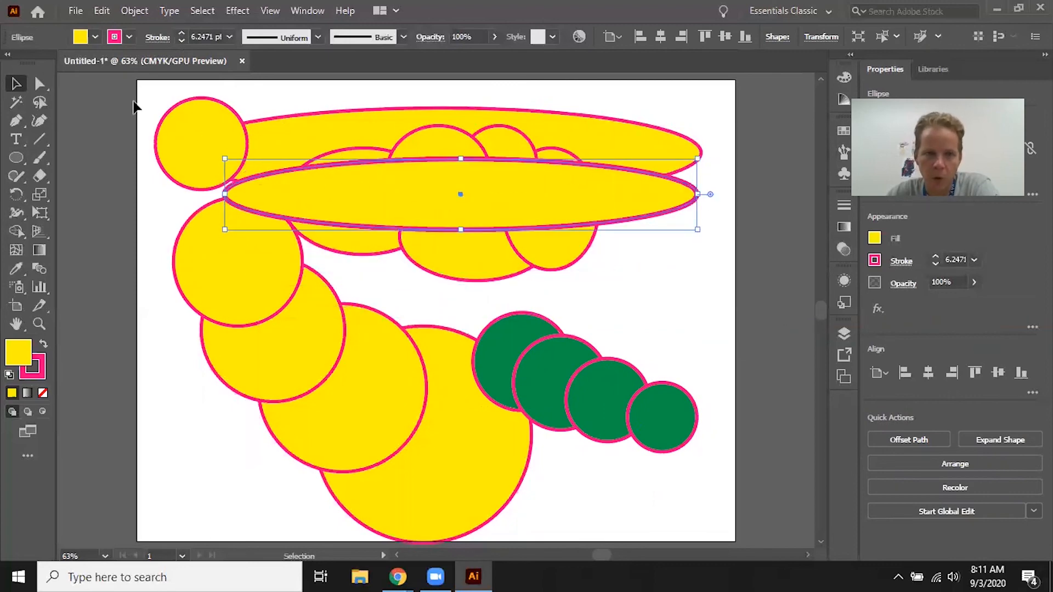
# Select all the ellipses and circles and delete them together to empty the artboard
pyautogui.hscroll(4, 814, 512)
pyautogui.hotkey('ctrl', 'a')
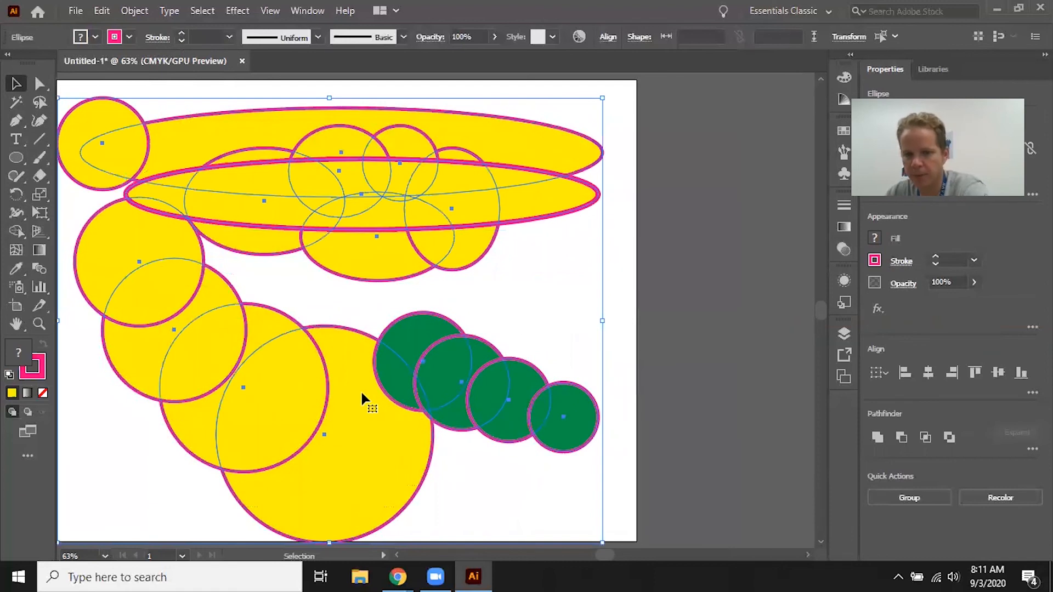
pyautogui.press('Delete')
pyautogui.hscroll(-5, 376, 360)
pyautogui.hscroll(2, 376, 360)
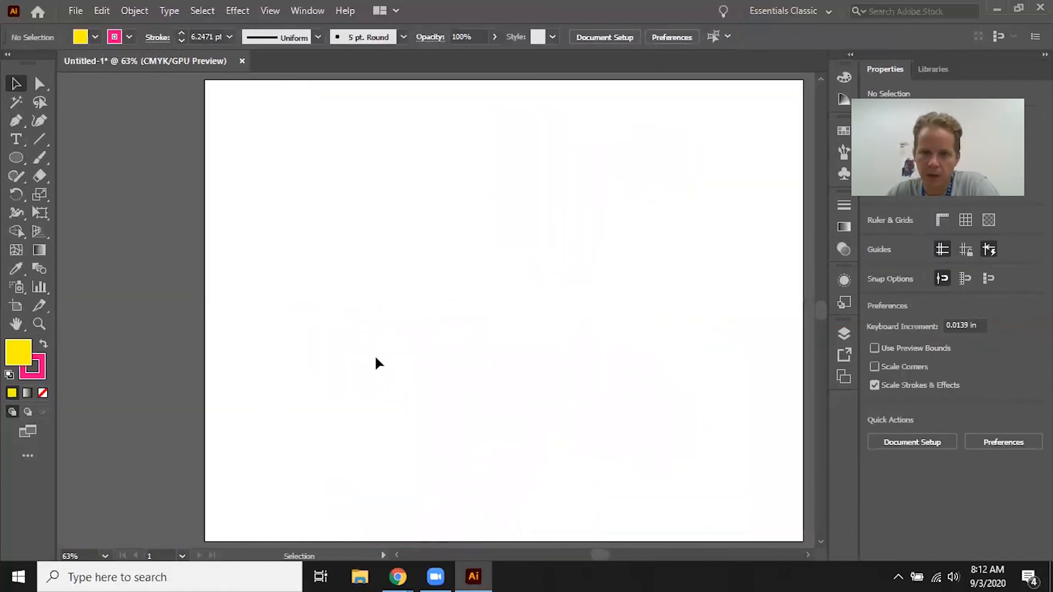
pyautogui.hscroll(2, 377, 362)
# Draw a large square in the middle of the artboard and a smaller one centred inside it with the Rectangle tool
pyautogui.click(12, 160)
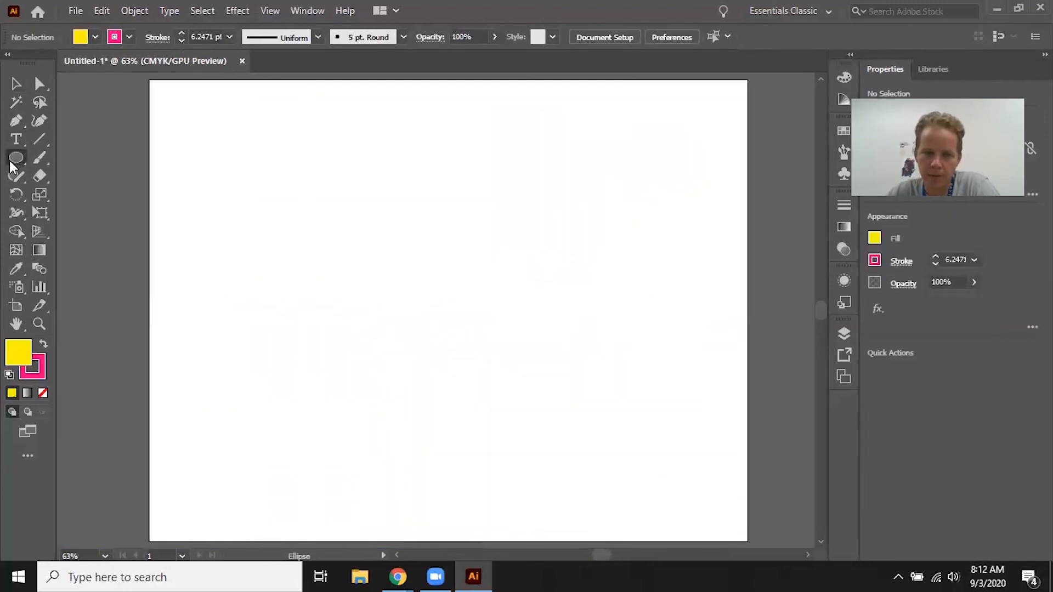
pyautogui.click(10, 162)
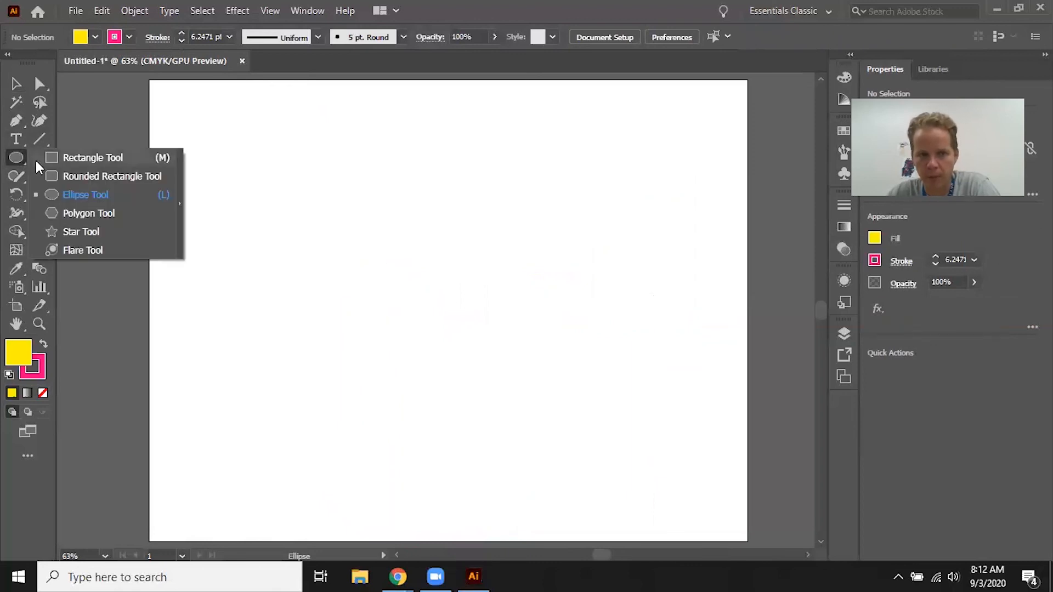
pyautogui.click(65, 160)
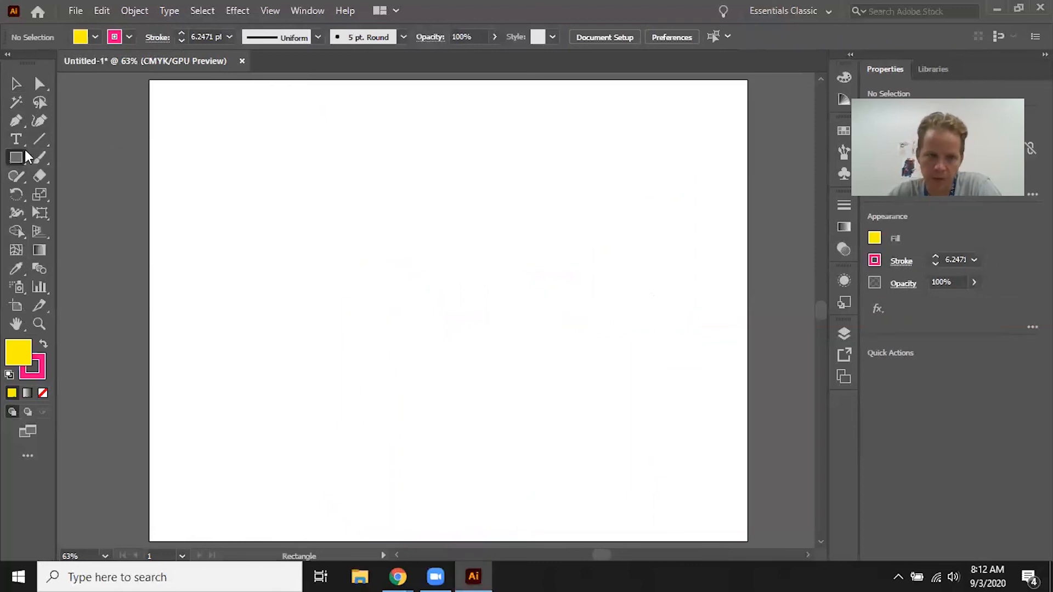
pyautogui.click(10, 160)
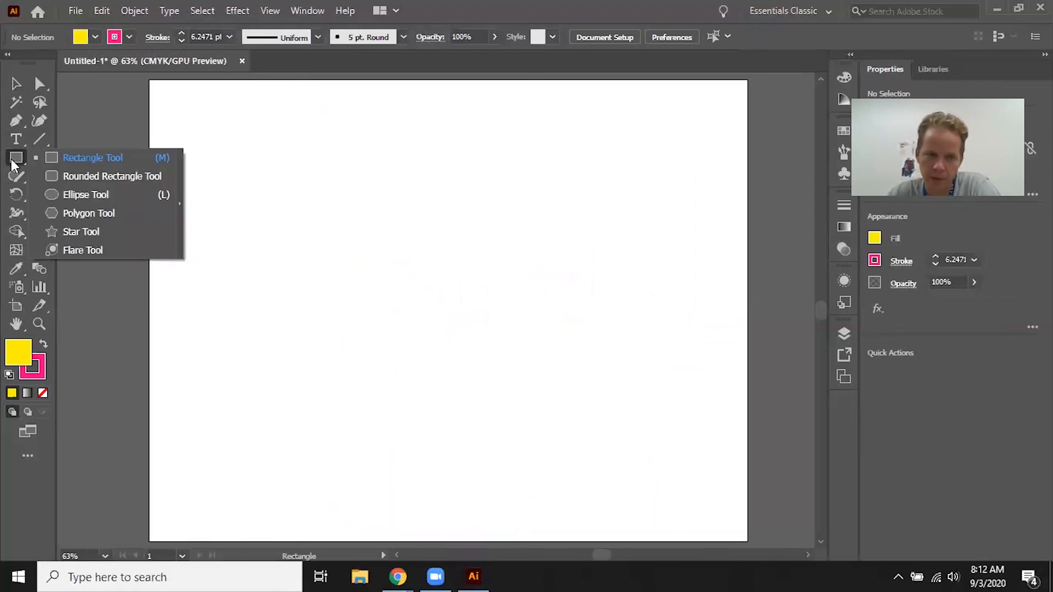
pyautogui.click(71, 158)
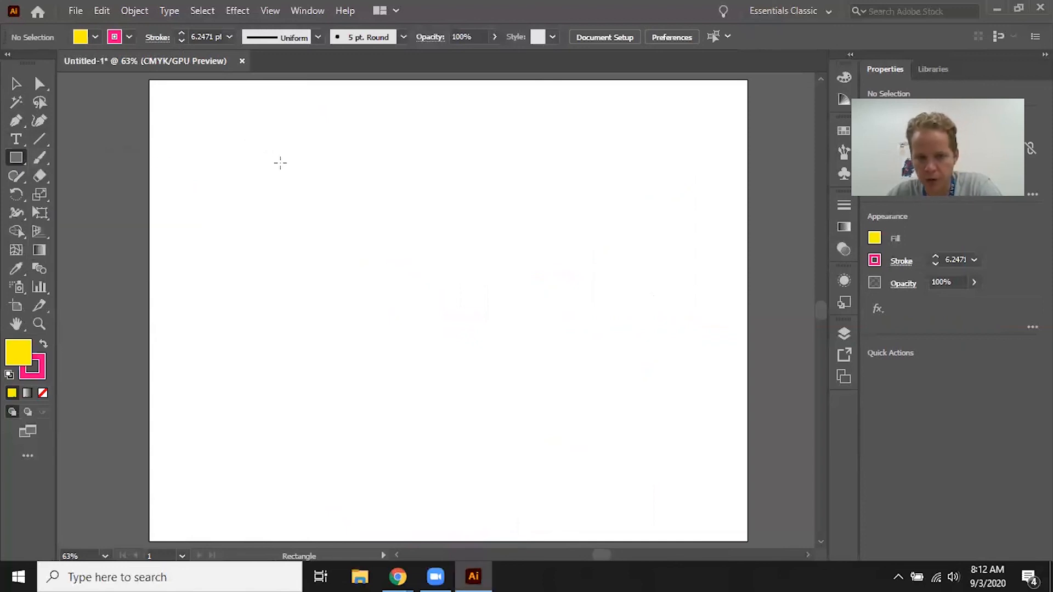
pyautogui.moveTo(304, 149); pyautogui.dragTo(578, 422)
pyautogui.moveTo(336, 183); pyautogui.dragTo(545, 387)
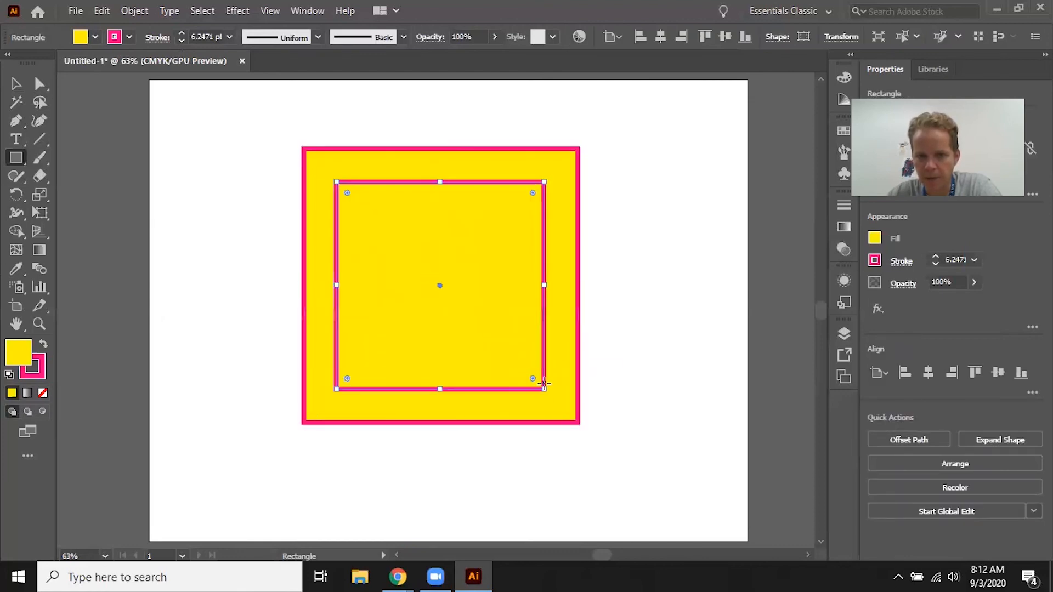
pyautogui.click(95, 38)
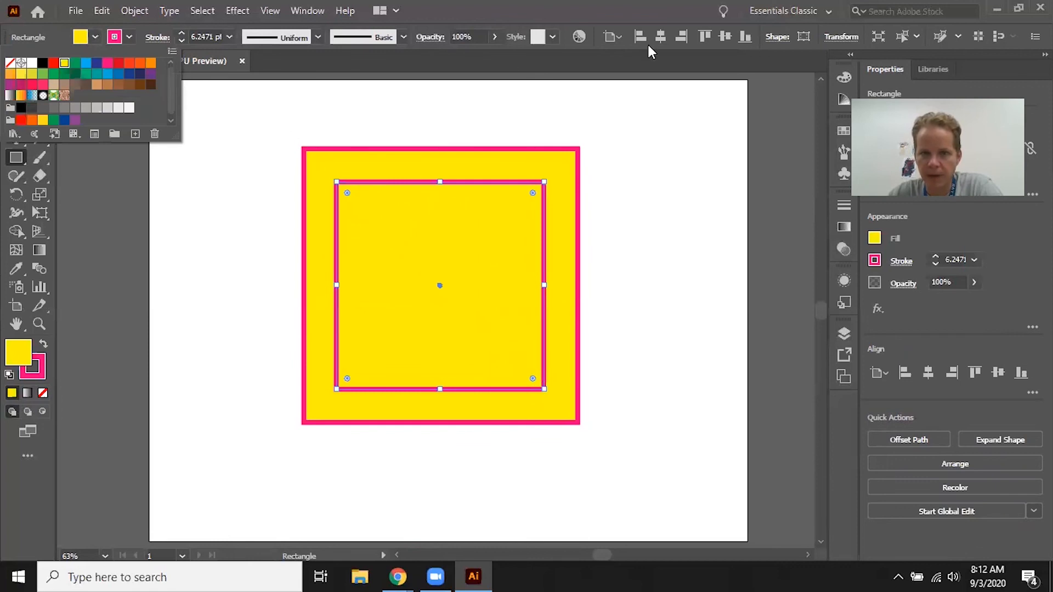
pyautogui.click(648, 46)
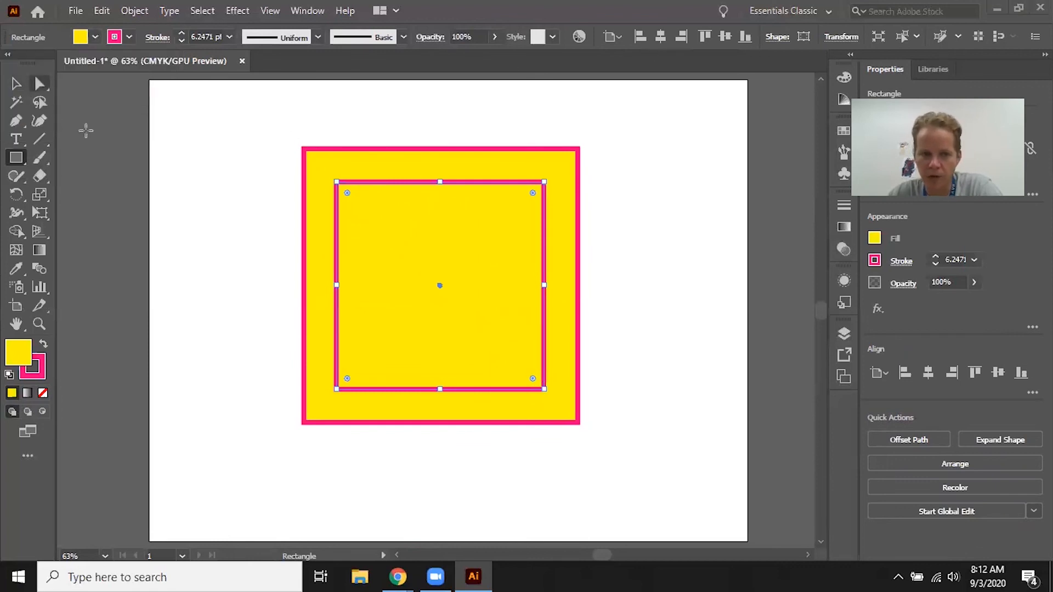
# Rotate the two nested squares together into a diamond positioned slightly lower on the artboard, and delete them
pyautogui.press('v')
pyautogui.moveTo(283, 127); pyautogui.dragTo(294, 280)
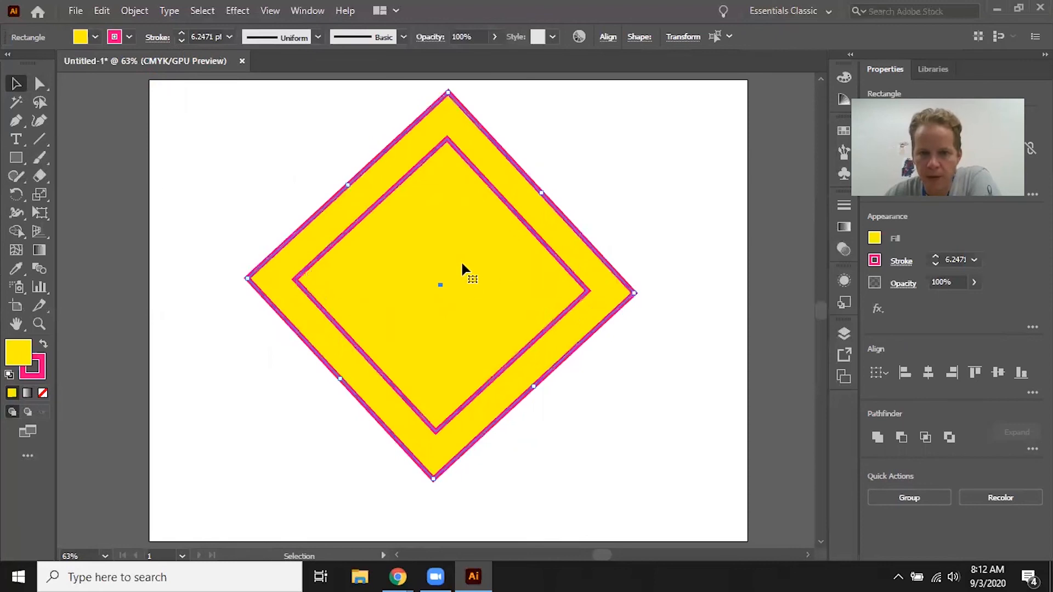
pyautogui.moveTo(481, 291); pyautogui.dragTo(482, 333)
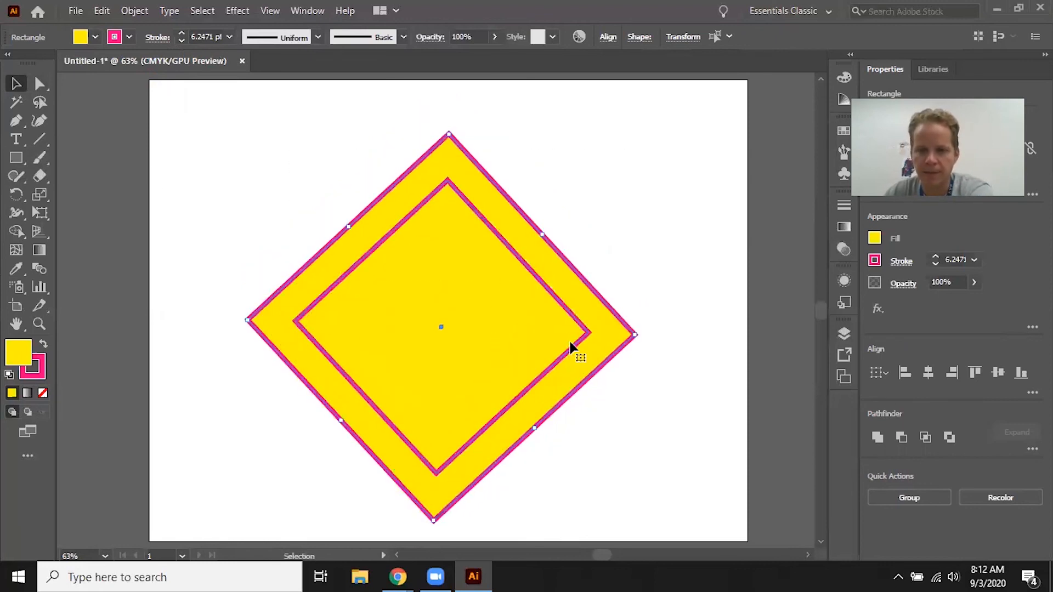
pyautogui.press('Delete')
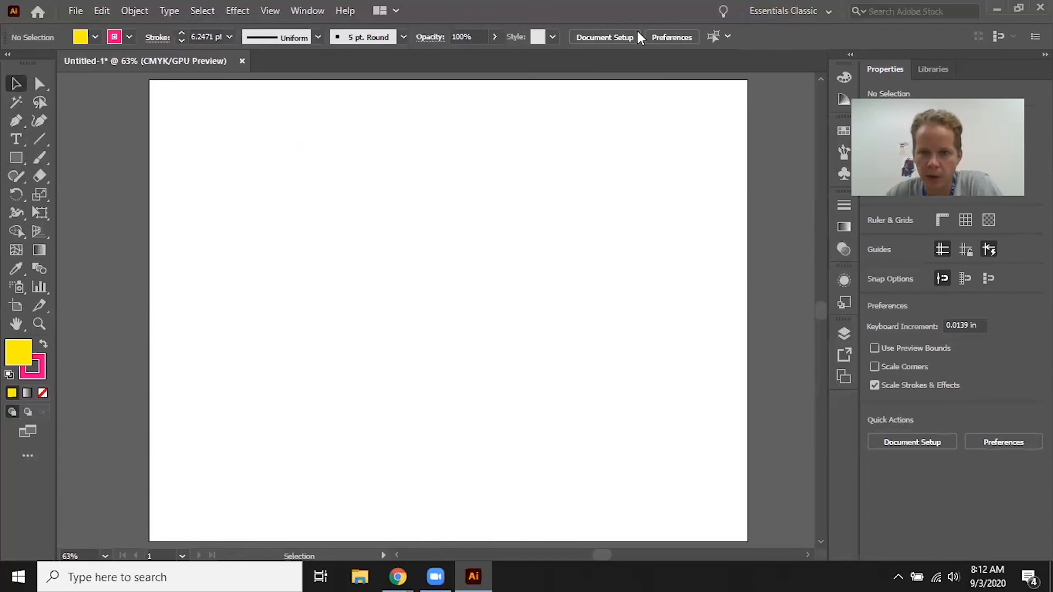